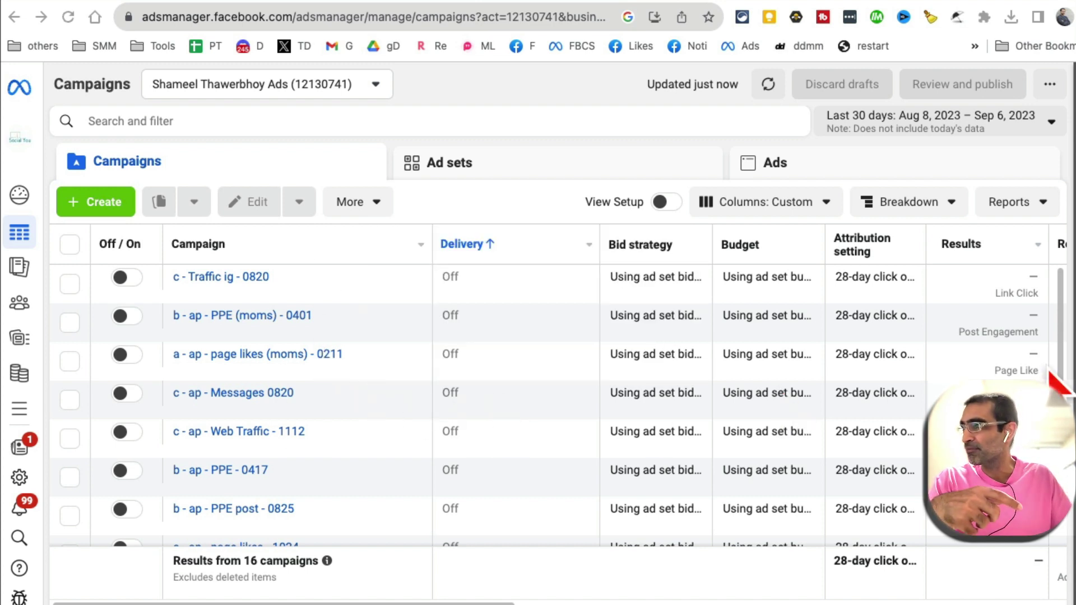
Check the campaigns table's Export as .csv settings under Reports, cancel, then reopen Reports
scroll(1059, 375, "down", 2)
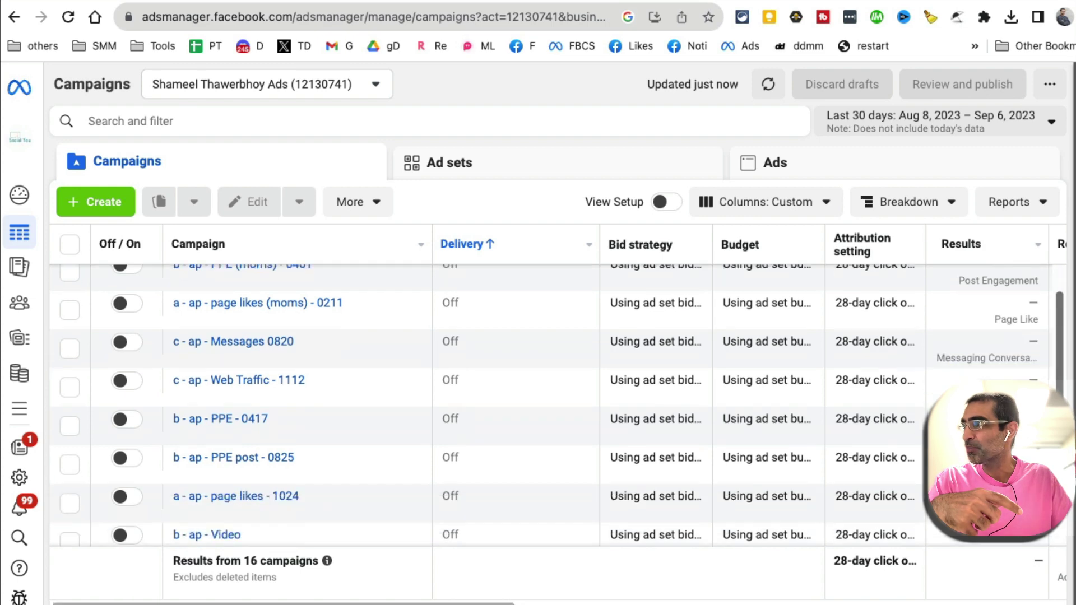
scroll(1059, 361, "up", 2)
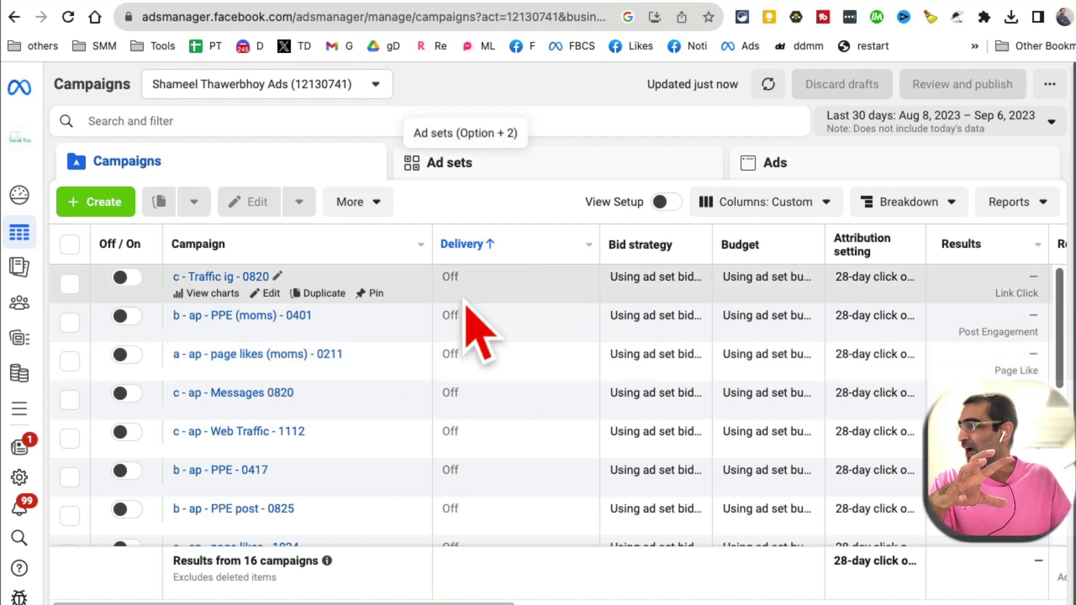
left_click(1026, 213)
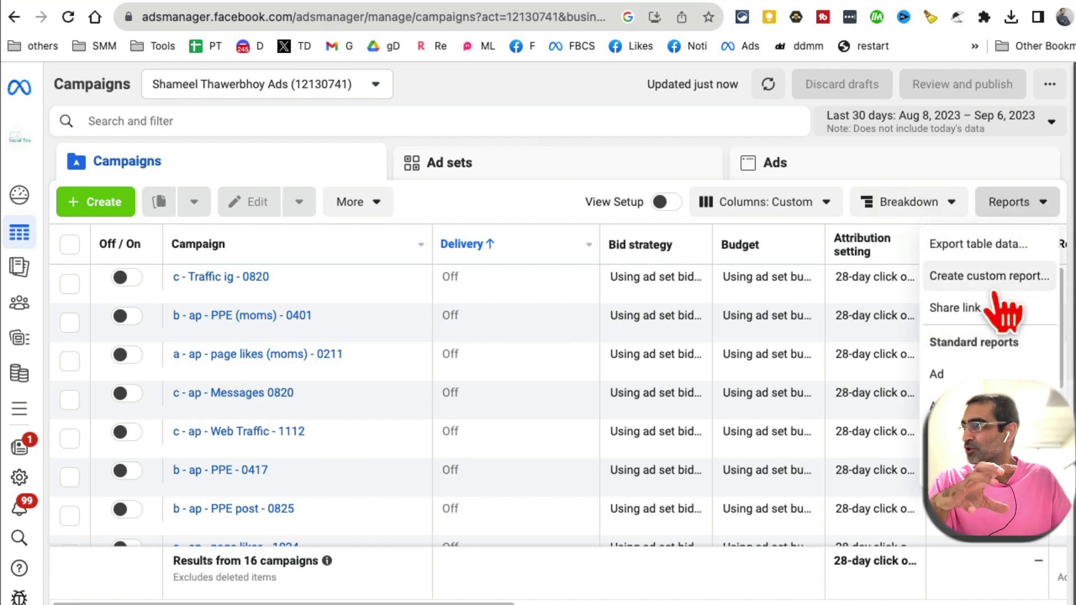
left_click(965, 247)
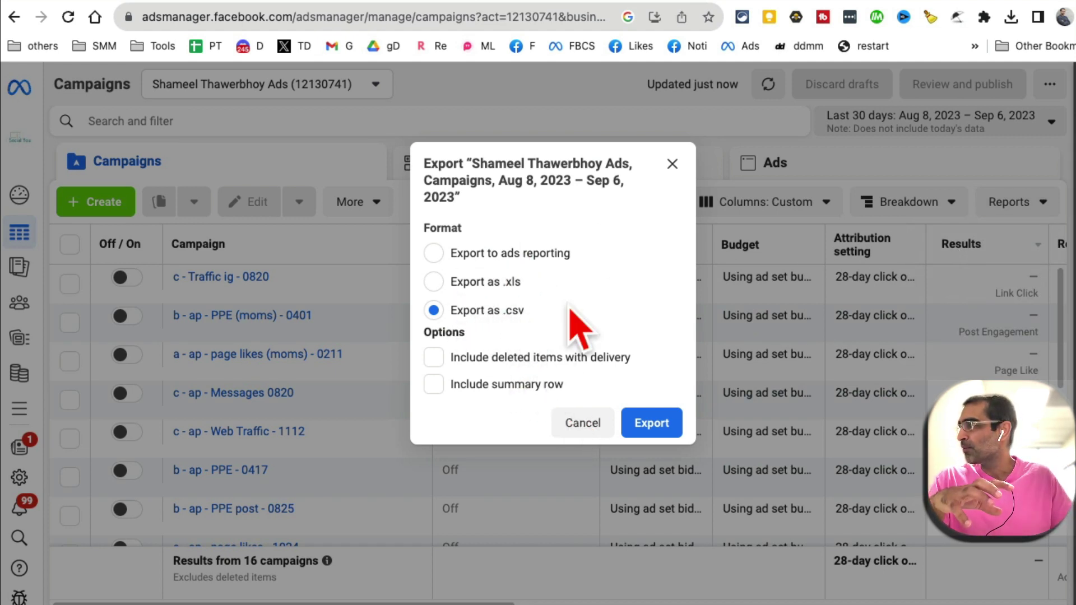
left_click(581, 426)
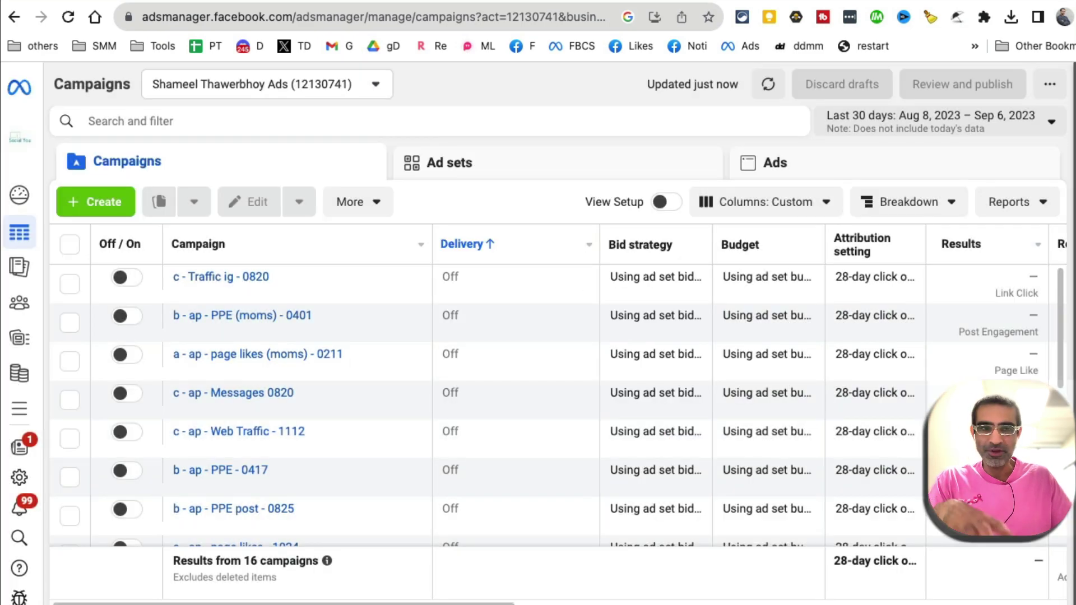
left_click(1009, 202)
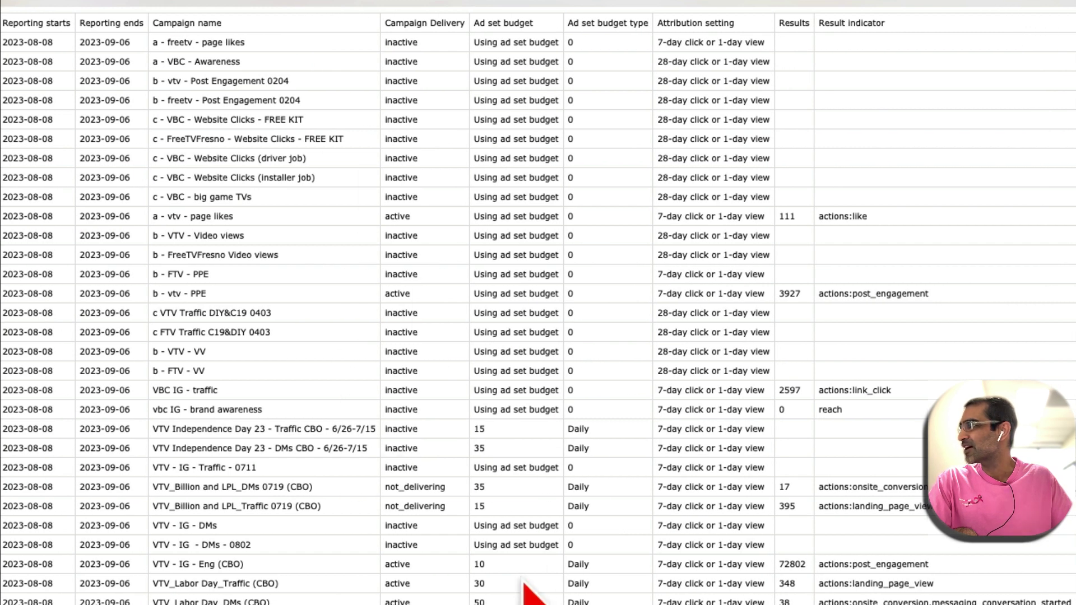
Scroll the CSV preview right to show Reach, Impressions, Cost per result and Amount spent
scroll(532, 594, "right", 10)
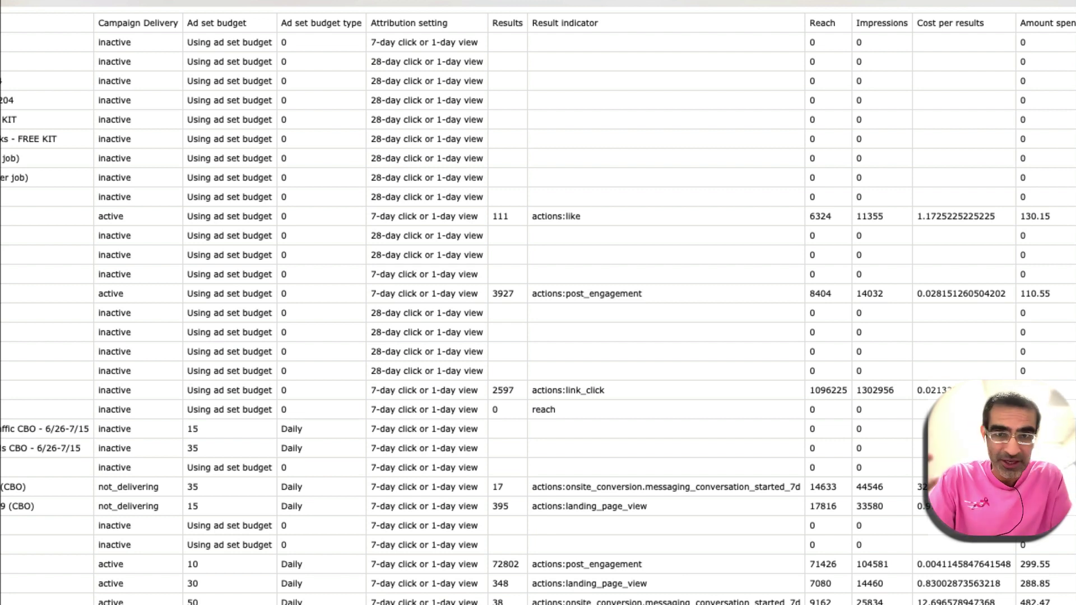
Close the CSV preview and switch tabs from claude.ai to OpenAI's Code interpreter post
key("Escape")
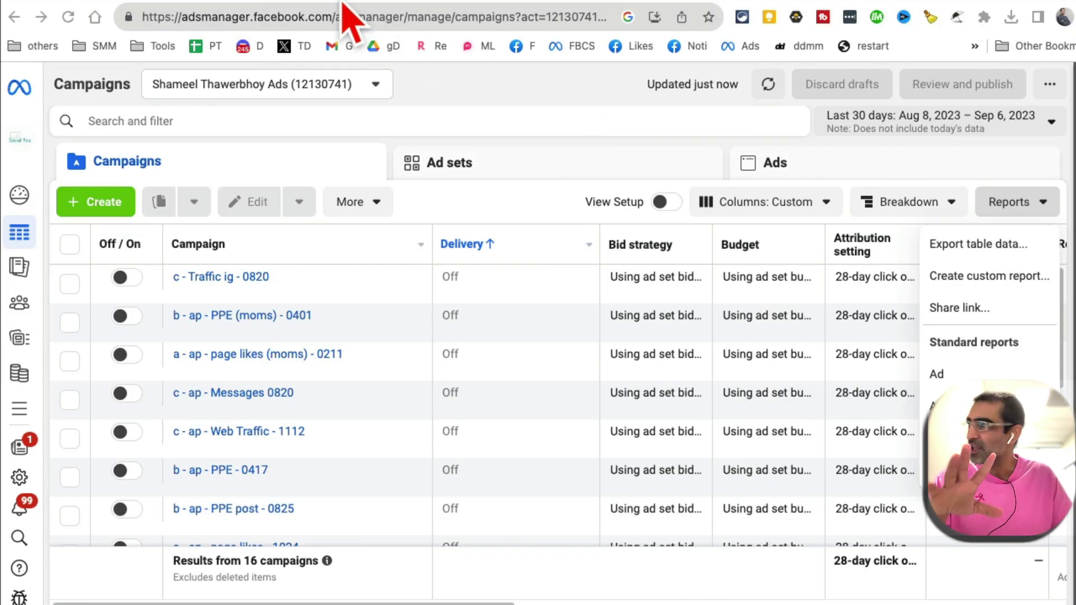
key("ctrl+Tab")
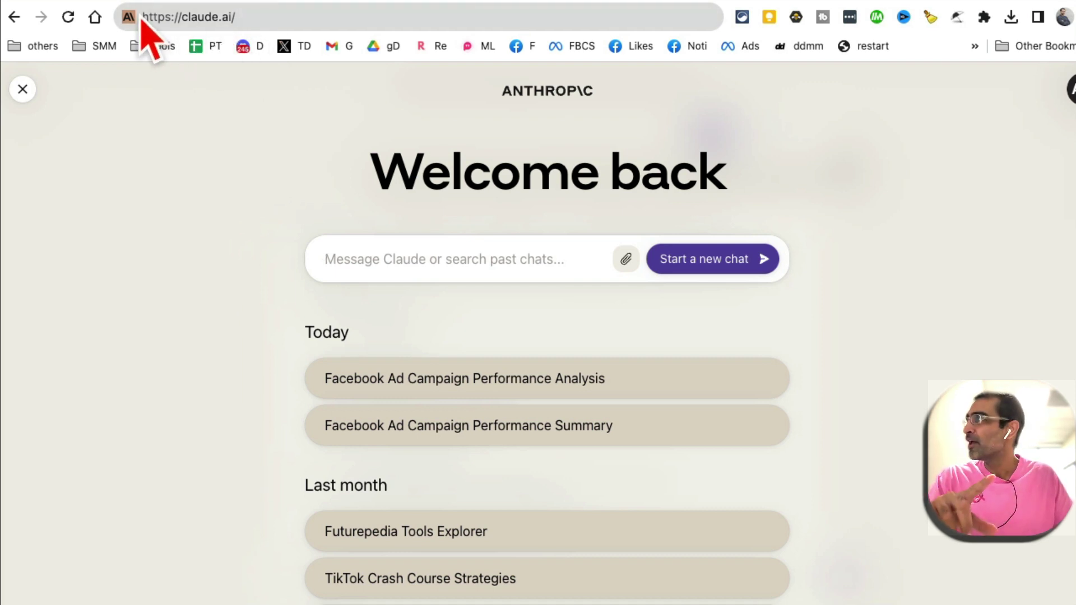
key("ctrl+Tab")
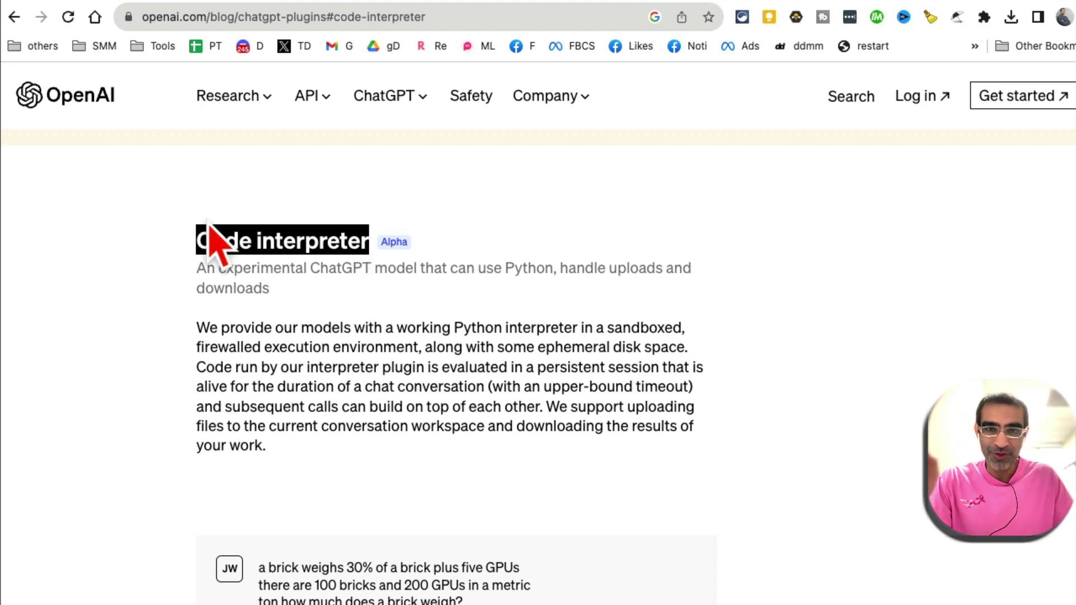
Switch back to the claude.ai tab showing the Welcome back page
left_click(336, 3)
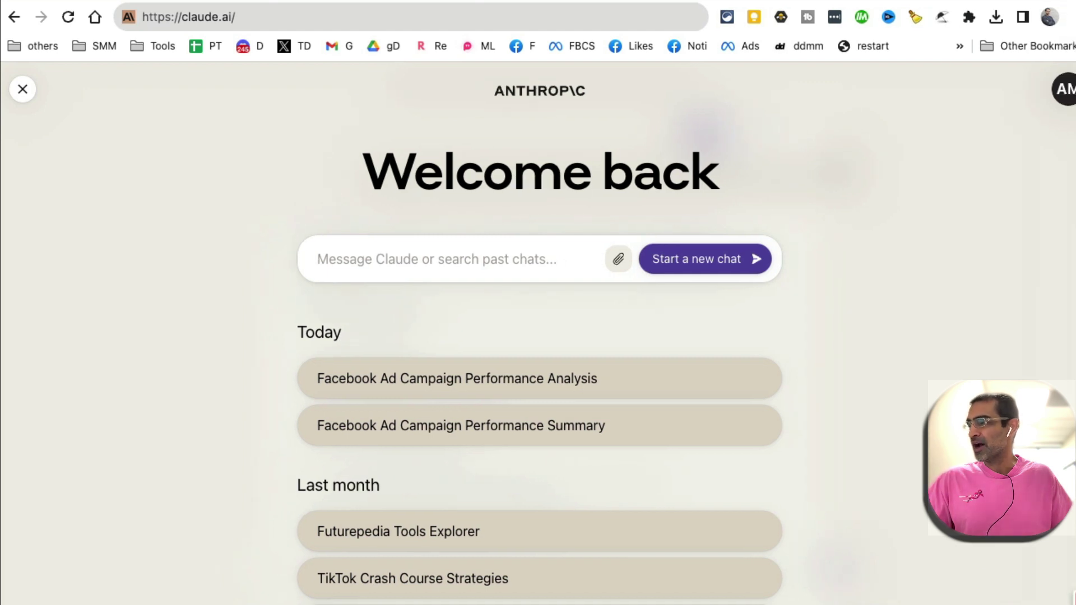
Preview and attach the Desktop's Ventura-TV campaigns CSV (4.87 KB) to the message box
left_click(617, 264)
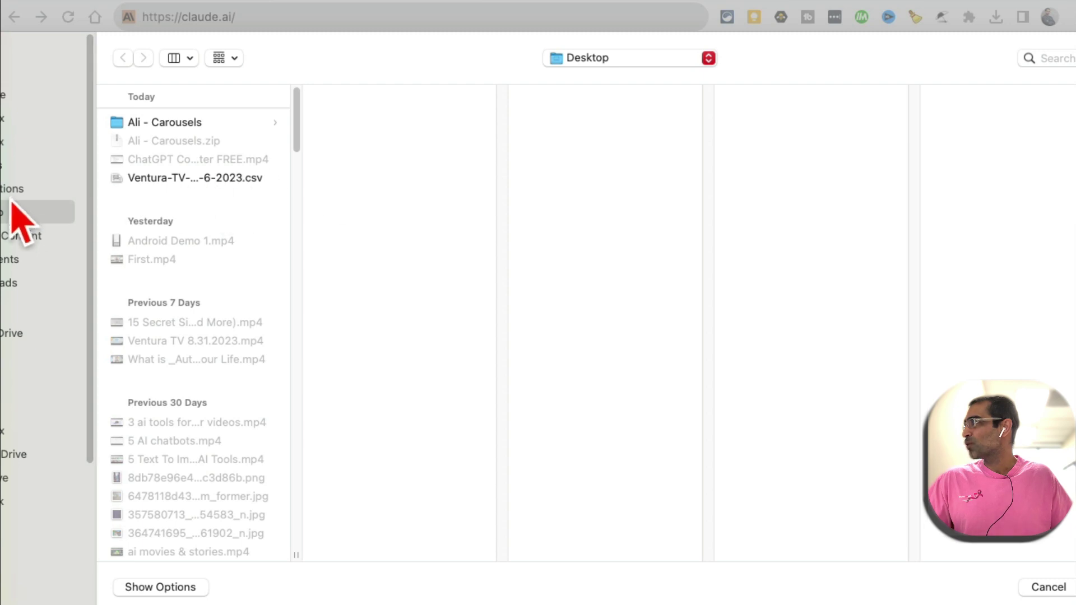
left_click(240, 184)
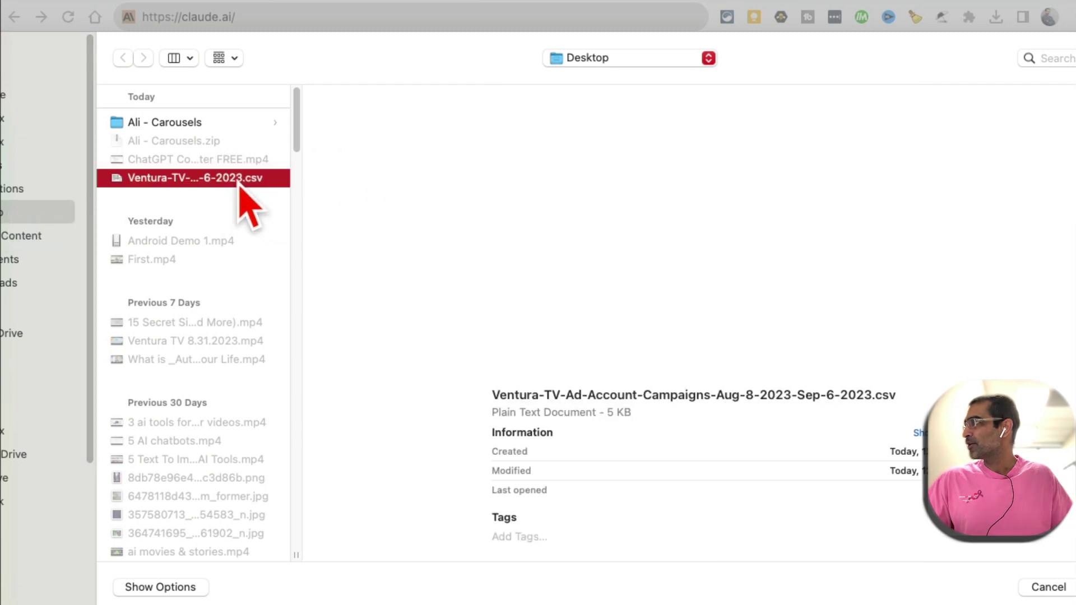
left_click(607, 238)
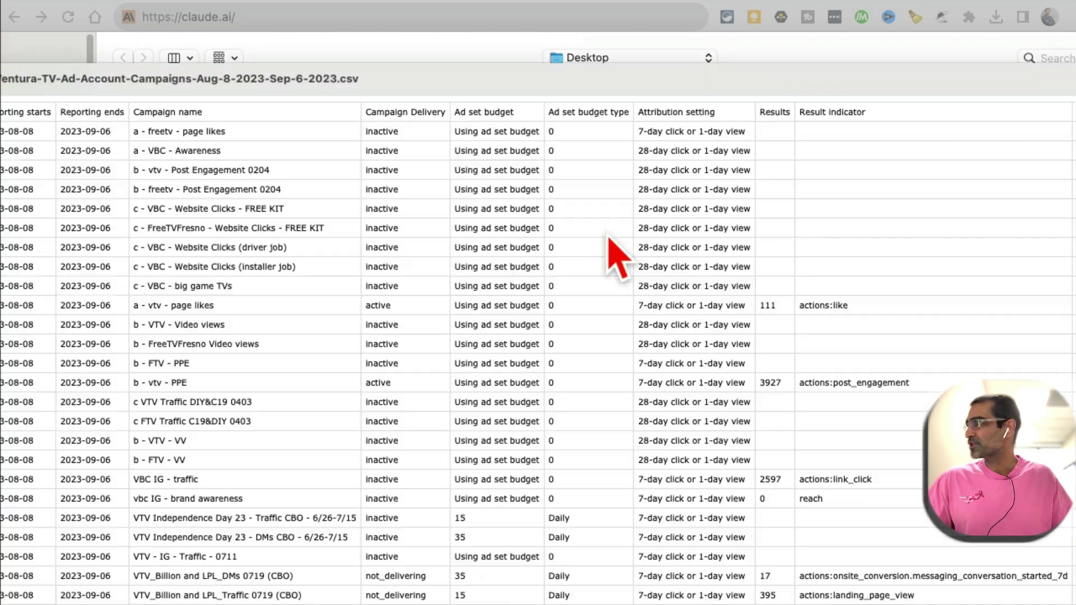
key("space")
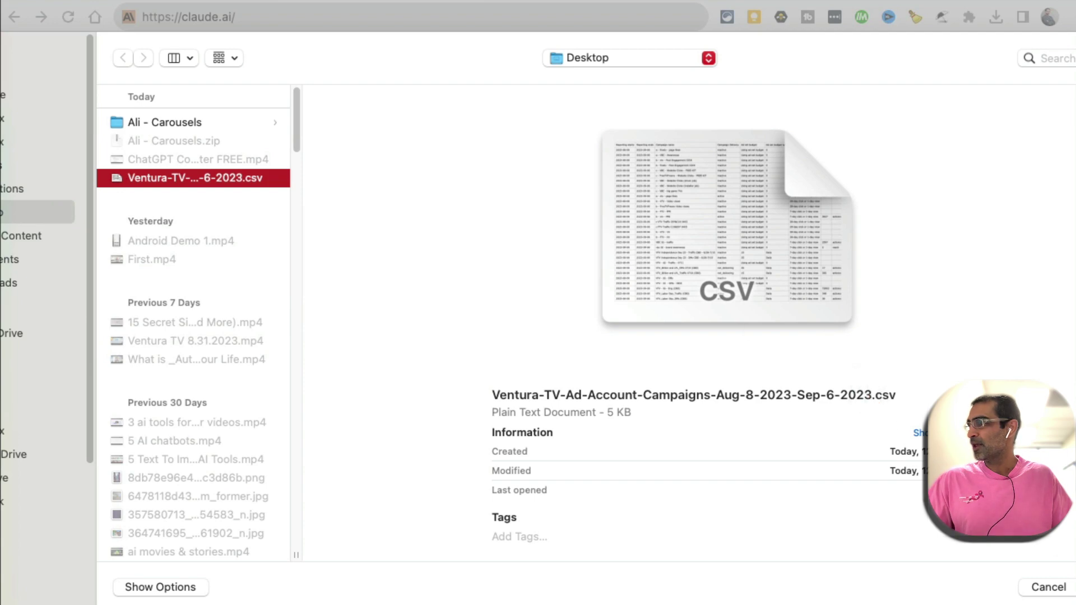
key("Return")
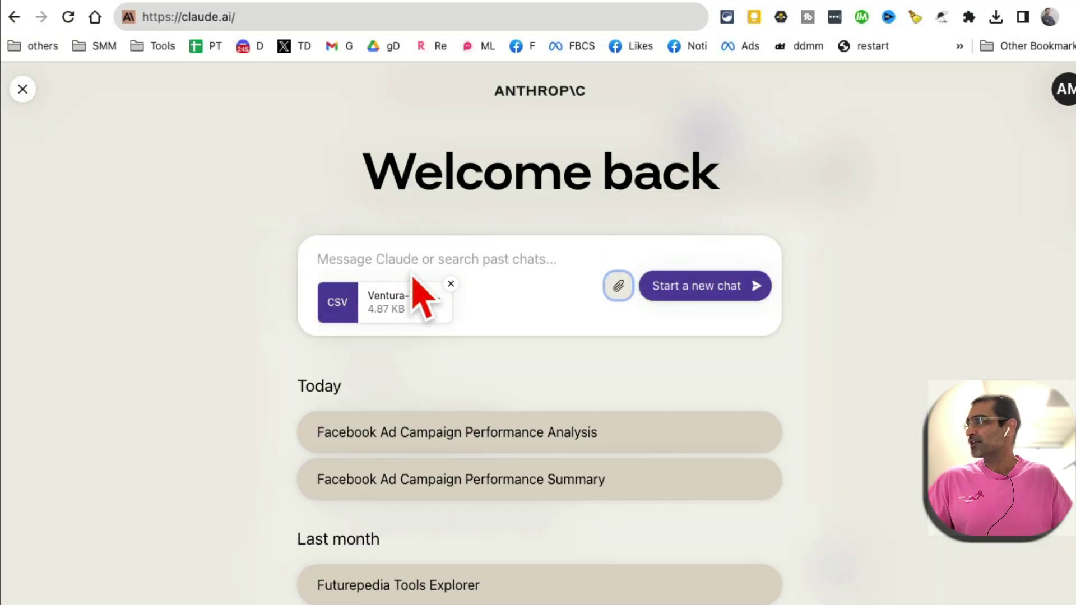
left_click(413, 253)
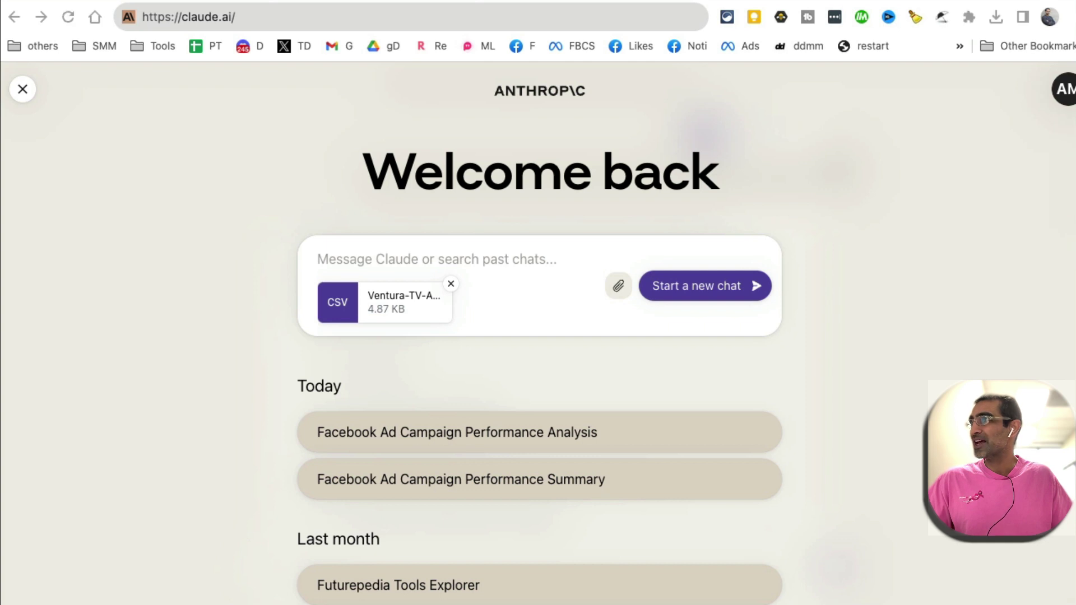
Paste the request to analyse and summarise the Facebook ad account data and send it
type("Analyze this data from a facebook ad account and give me the summary.")
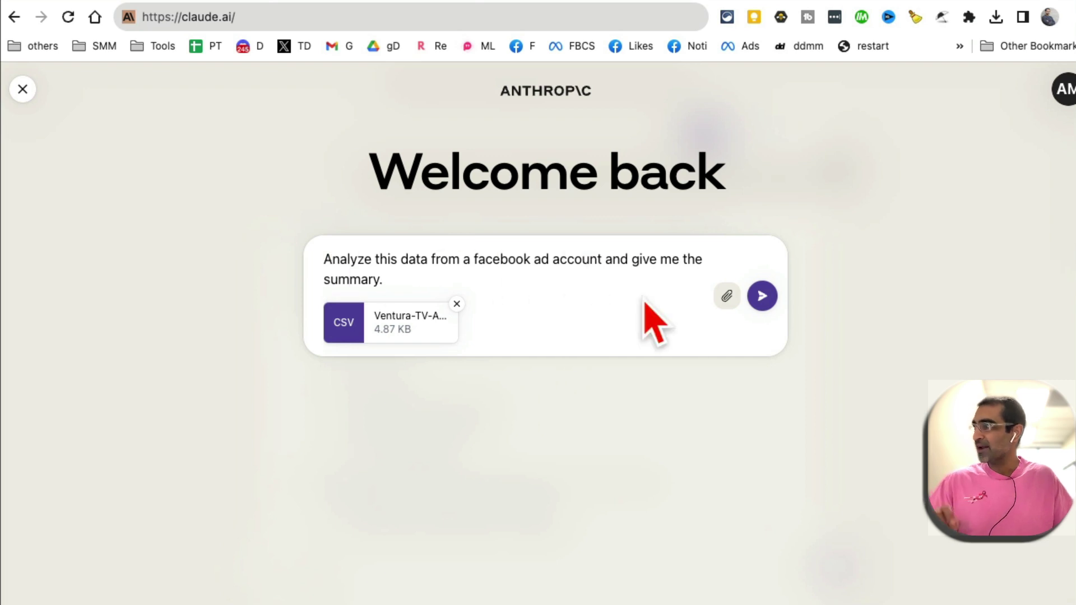
left_click(763, 297)
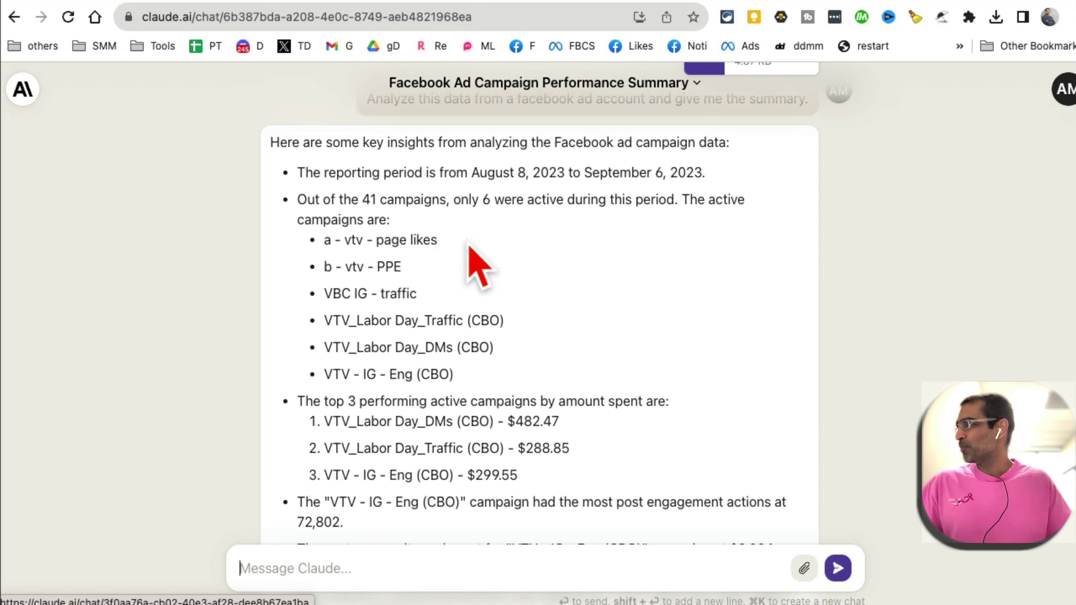
left_click_drag(370, 199, 425, 238)
left_click(492, 336)
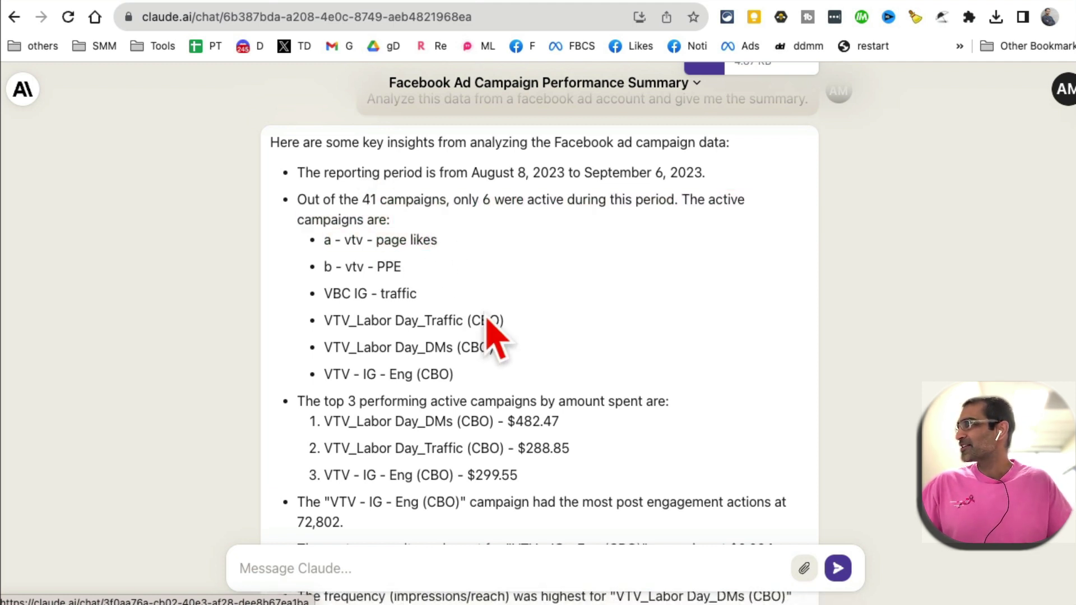
left_click_drag(541, 172, 666, 173)
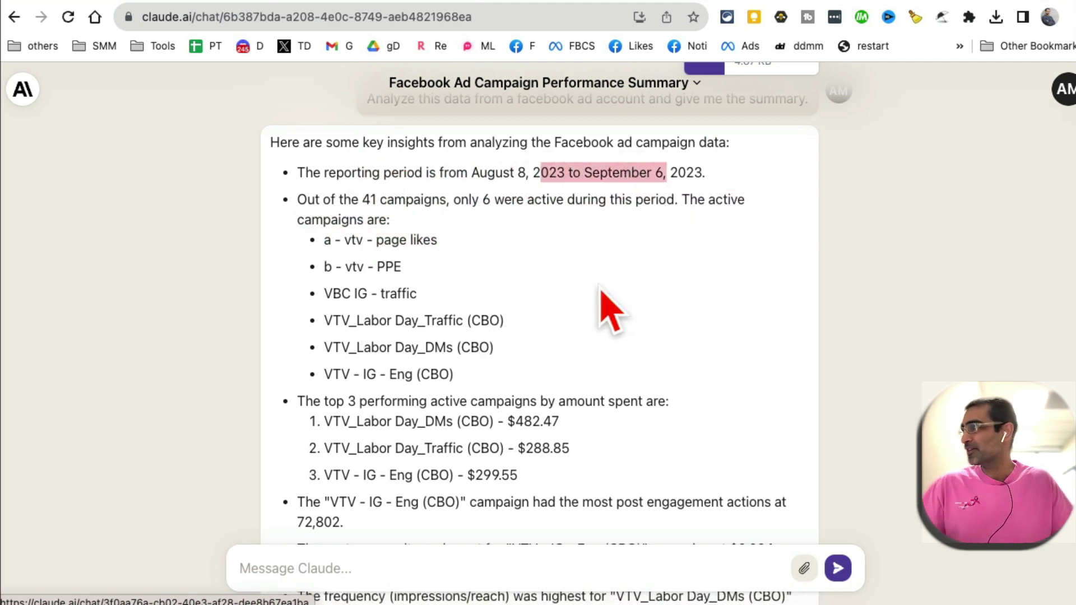
left_click(477, 247)
left_click_drag(352, 201, 480, 201)
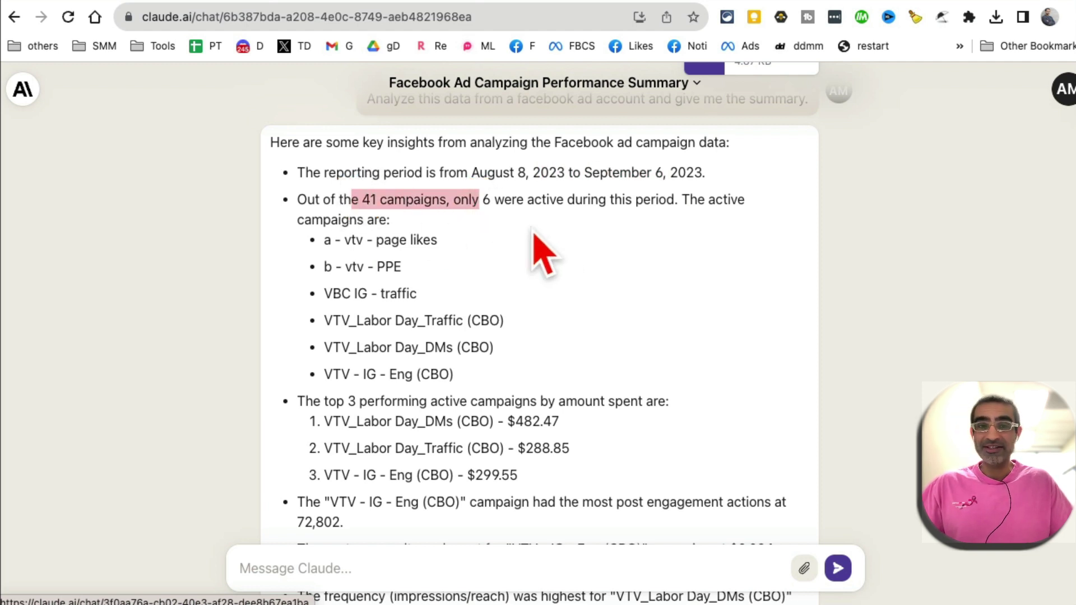
left_click(555, 254)
left_click_drag(346, 247, 500, 362)
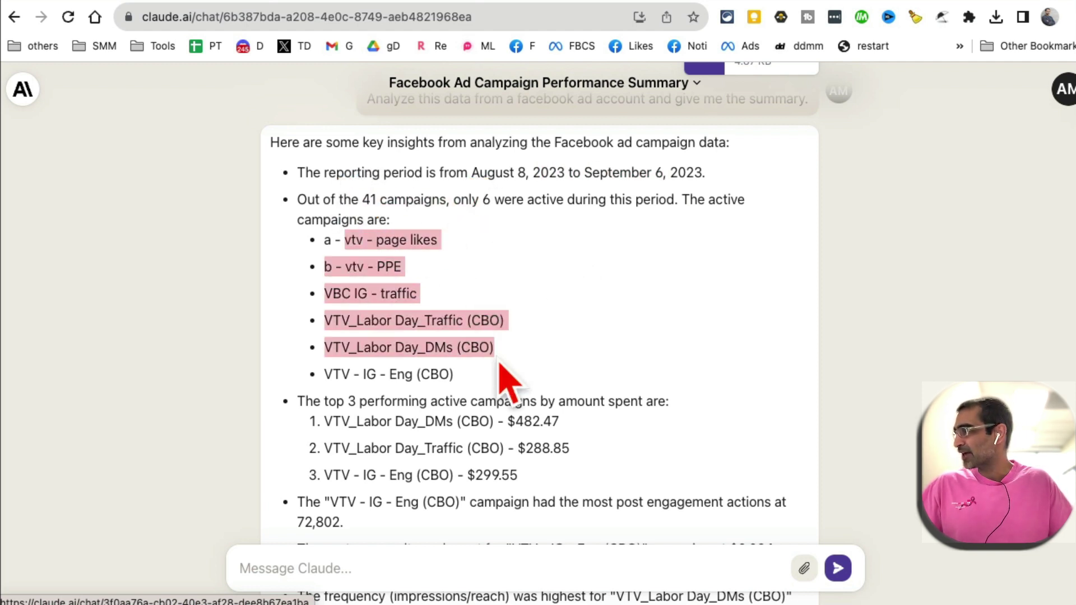
triple_click(504, 375)
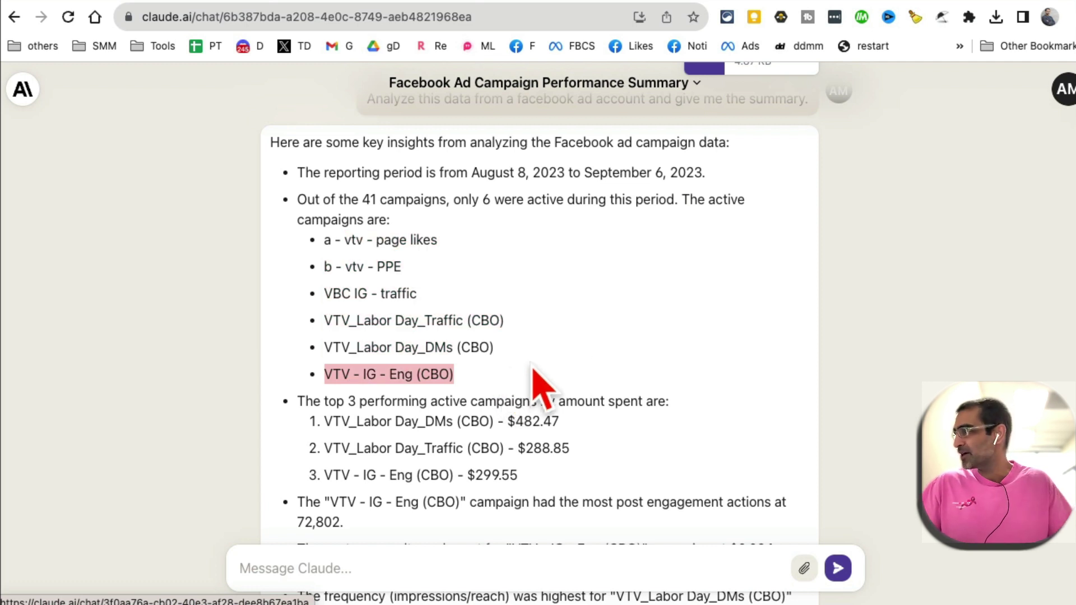
scroll(600, 378, "down", 1)
left_click_drag(343, 386, 501, 395)
scroll(620, 432, "down", 1)
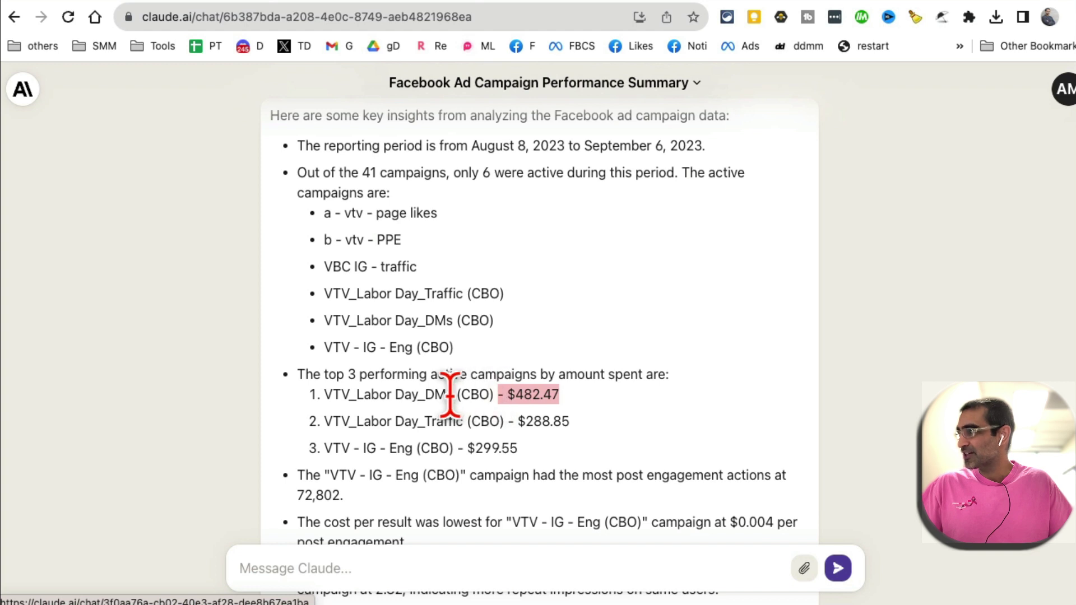
left_click_drag(568, 458, 388, 395)
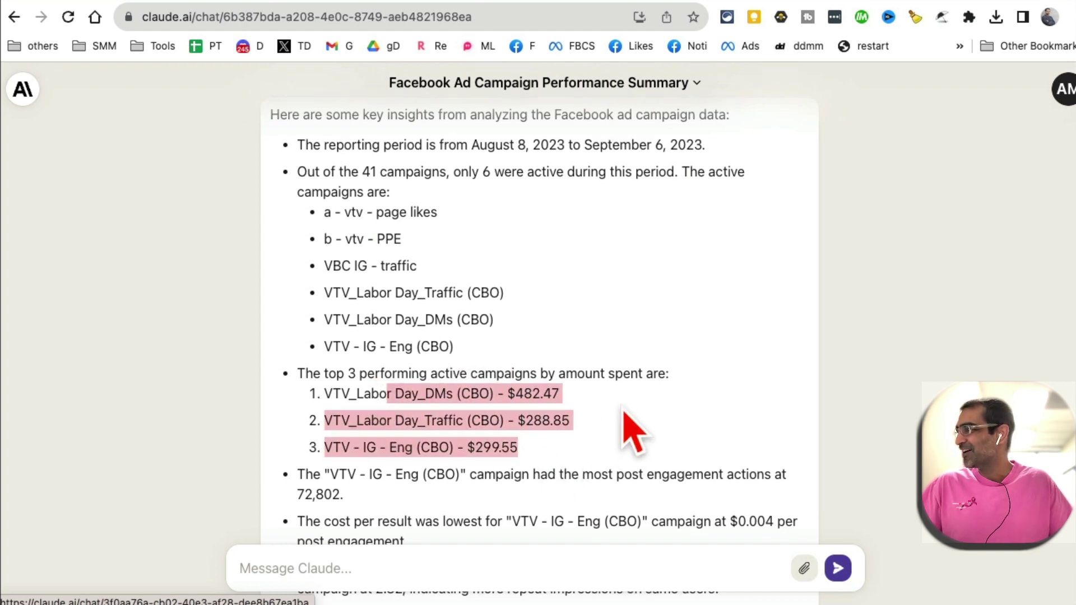
scroll(608, 432, "down", 3)
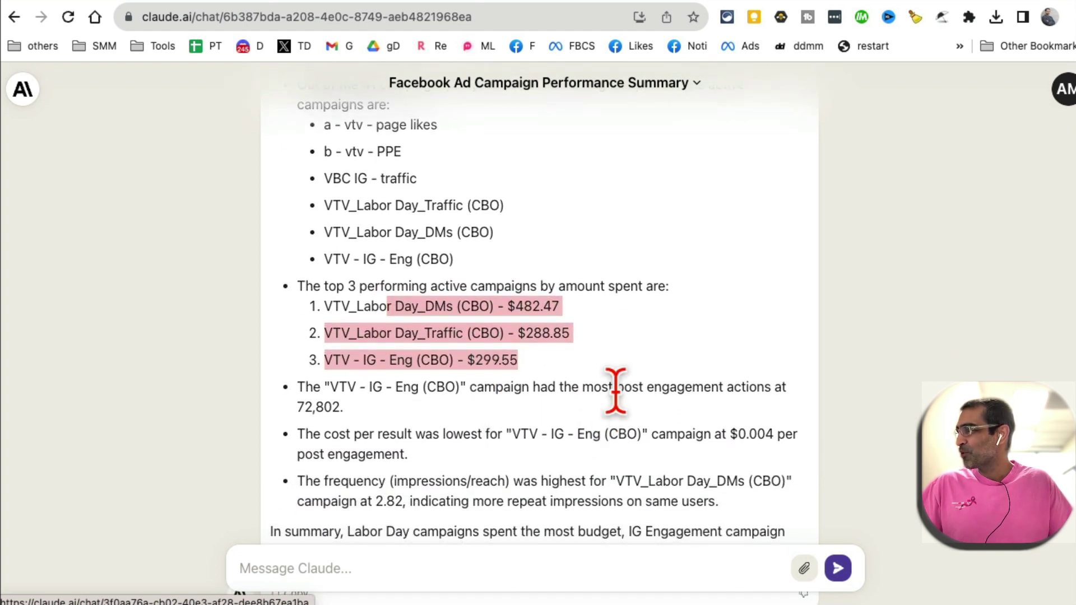
left_click_drag(616, 365, 707, 386)
scroll(565, 429, "down", 2)
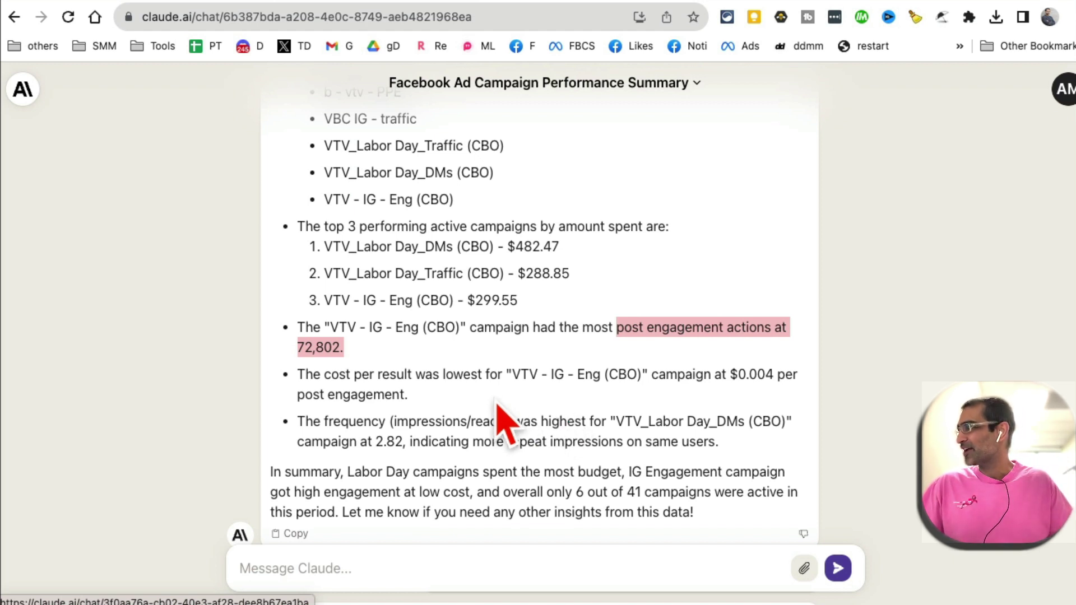
left_click(500, 417)
left_click_drag(355, 374, 506, 373)
left_click(569, 403)
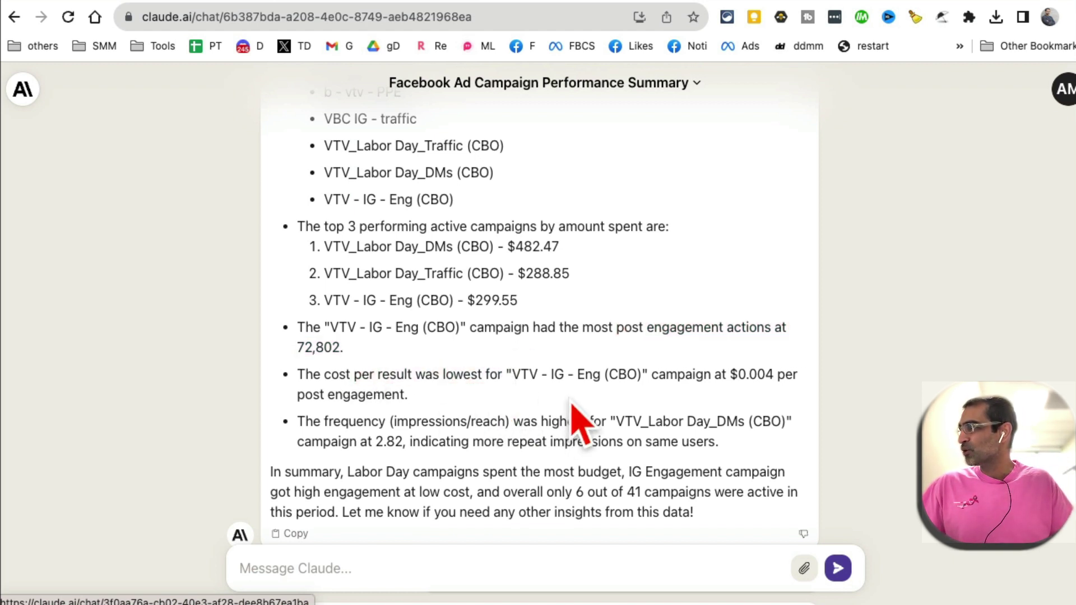
left_click_drag(642, 374, 521, 374)
scroll(505, 403, "down", 1)
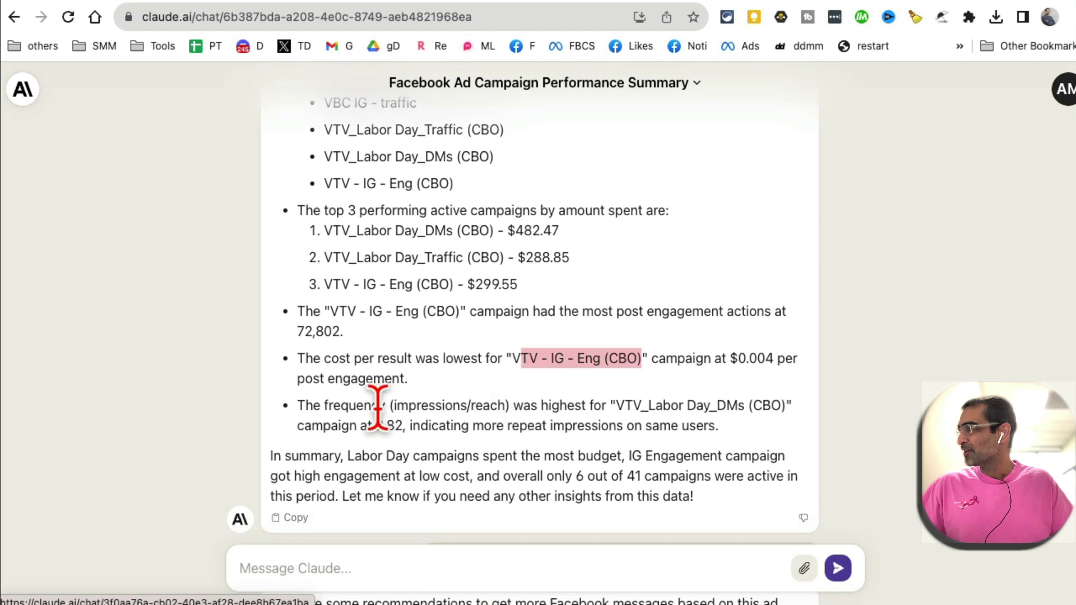
left_click(490, 403)
scroll(662, 465, "down", 1)
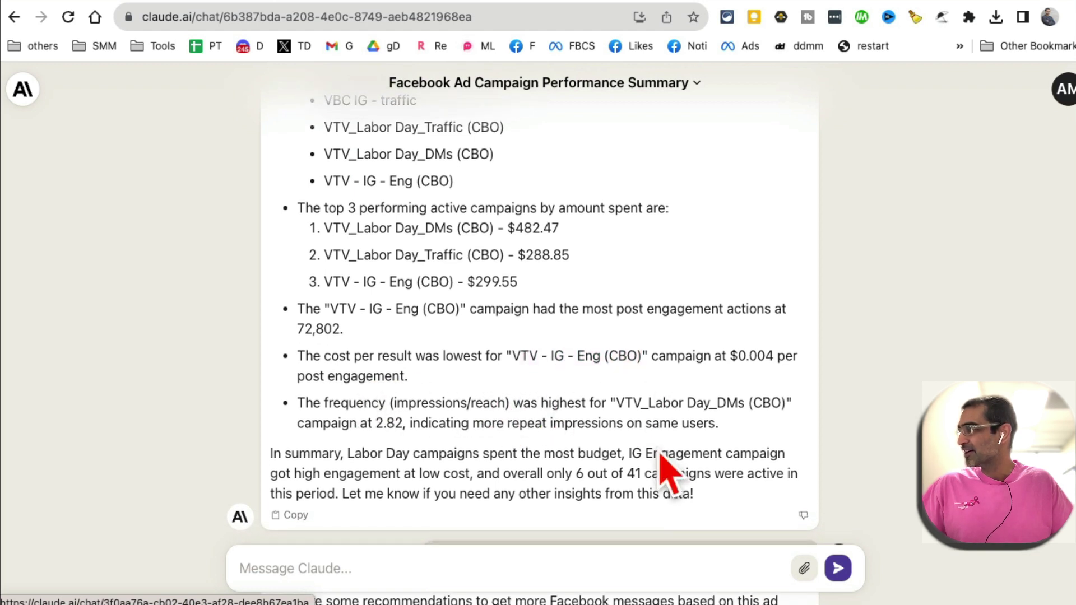
left_click_drag(353, 452, 623, 453)
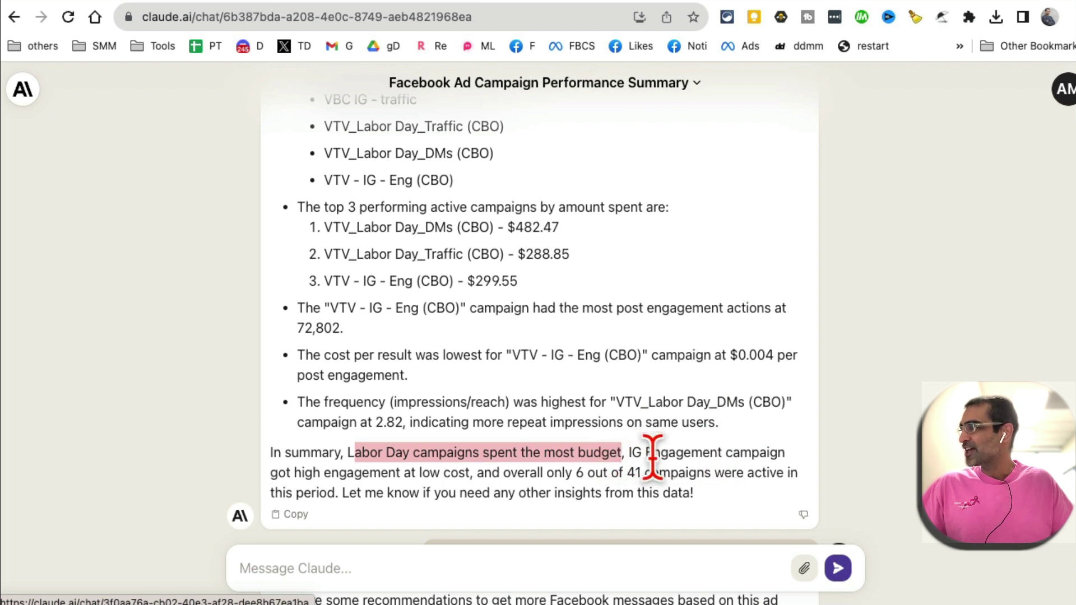
left_click_drag(442, 473, 362, 473)
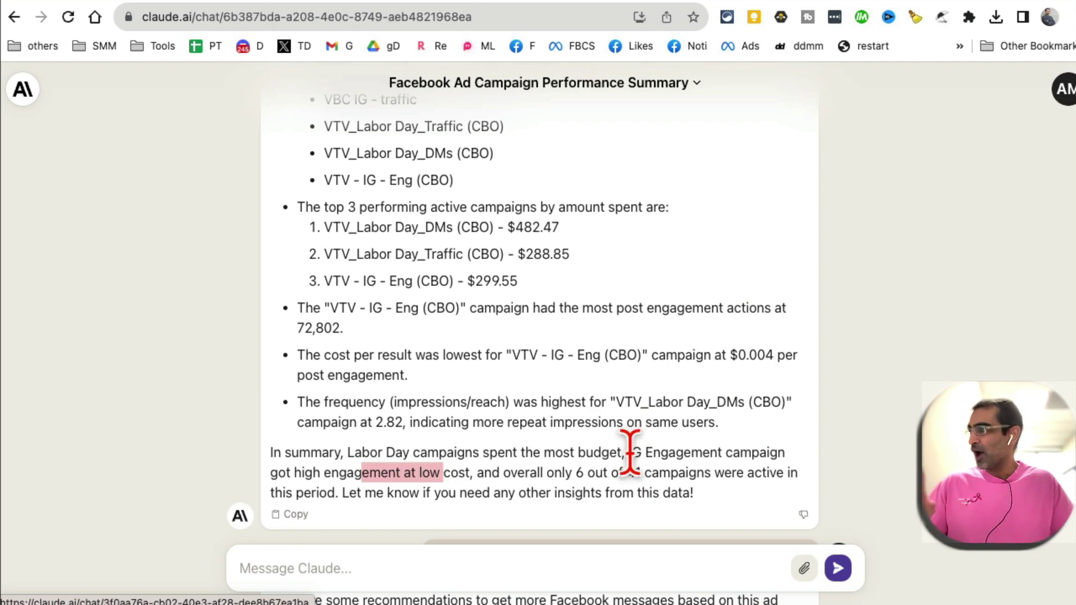
scroll(633, 465, "down", 1)
Highlight the follow-up question about getting more Facebook messages, then clear the highlight
scroll(642, 471, "down", 4)
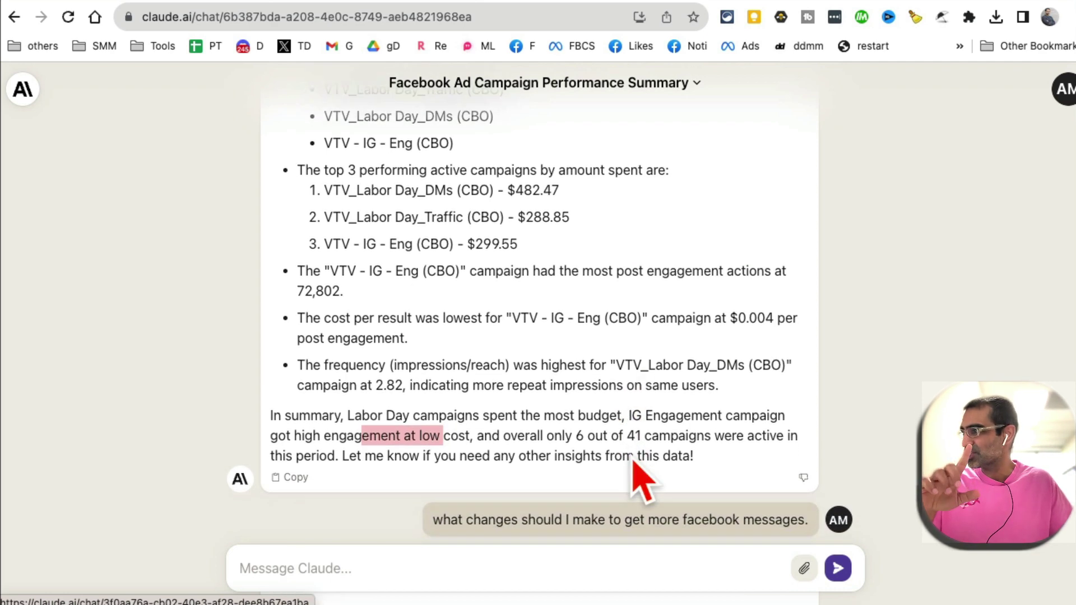
scroll(510, 480, "up", 1)
left_click_drag(440, 448, 745, 449)
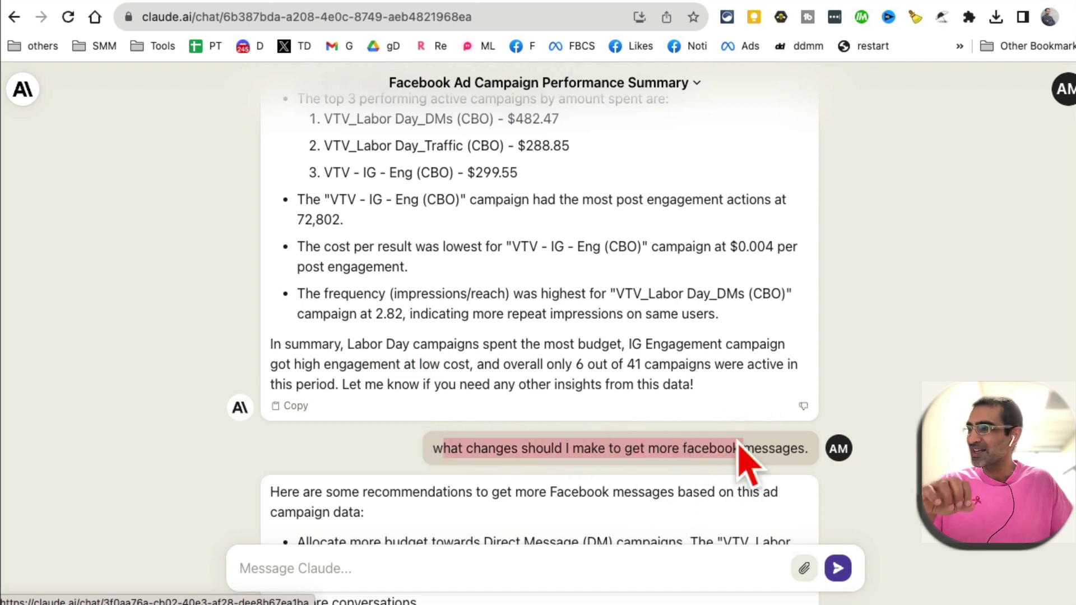
scroll(749, 456, "down", 1)
left_click(749, 406)
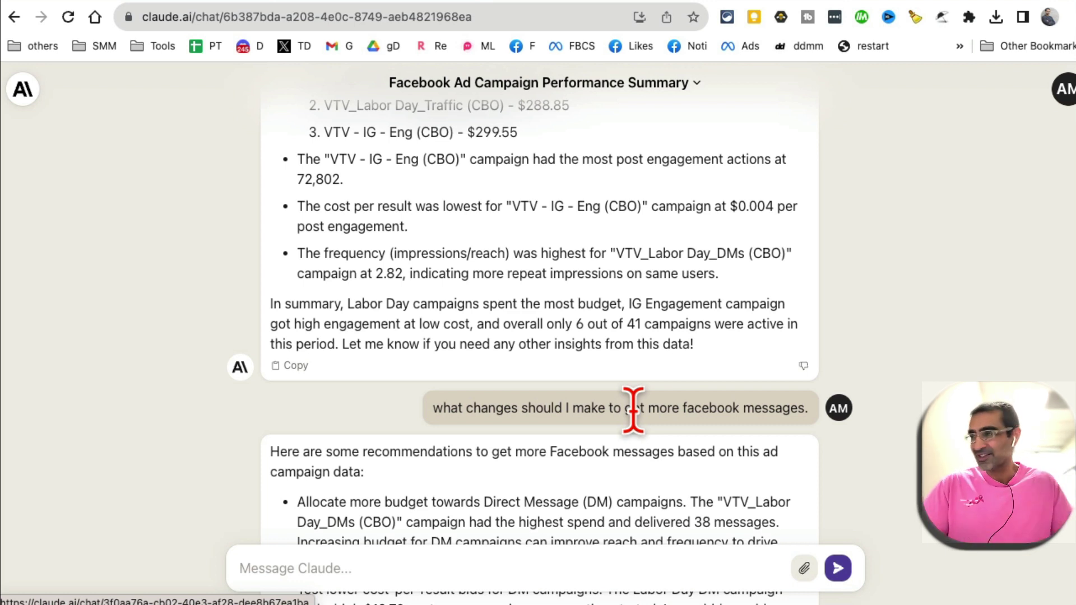
scroll(633, 410, "down", 5)
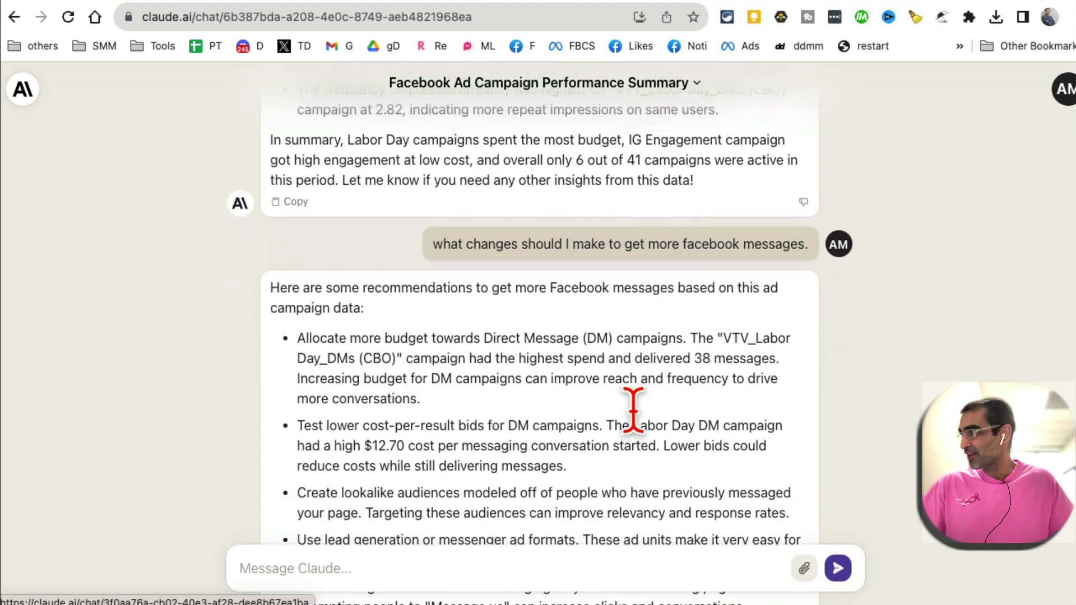
scroll(633, 409, "down", 3)
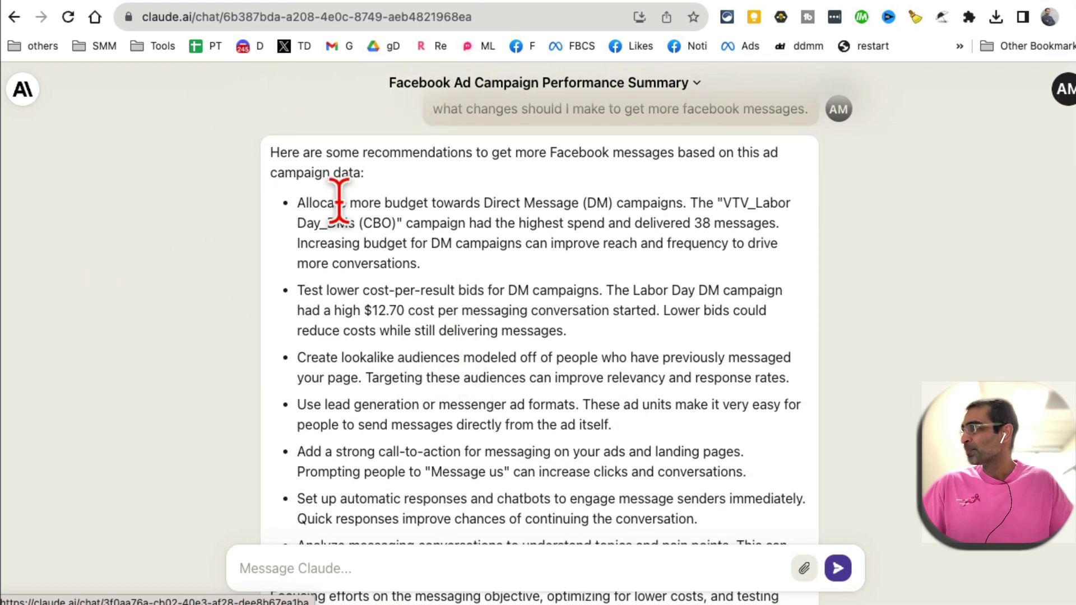
left_click_drag(320, 203, 642, 203)
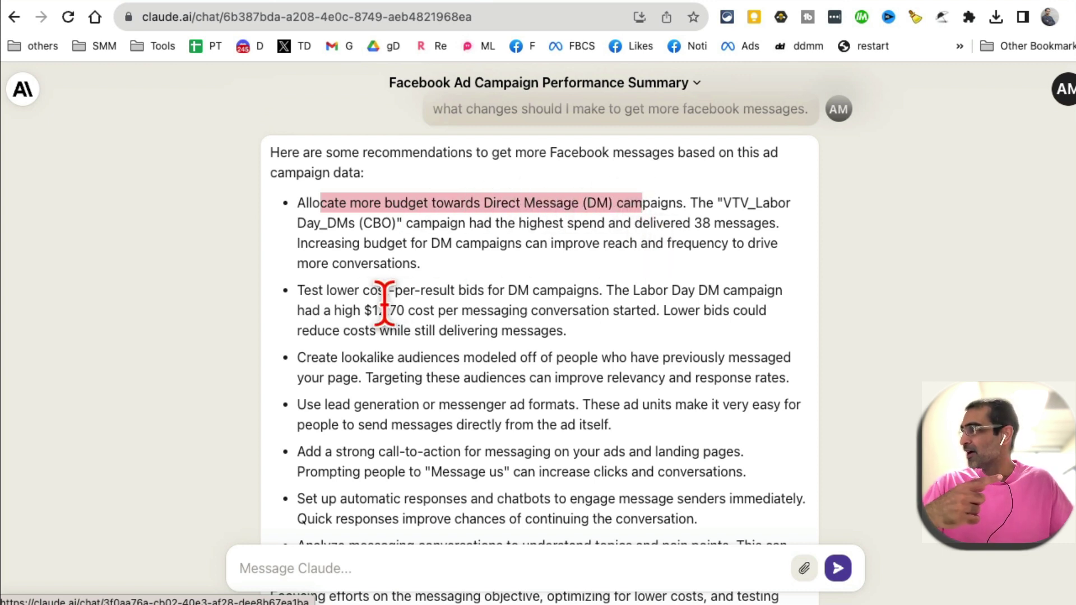
left_click(308, 290)
left_click_drag(308, 290, 511, 326)
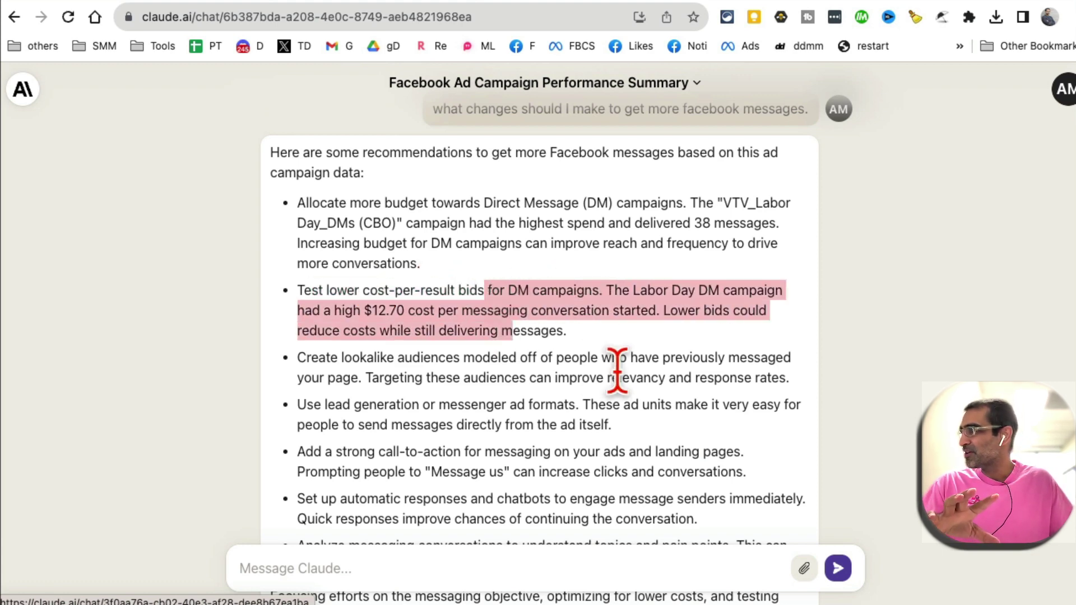
scroll(617, 370, "down", 1)
scroll(616, 367, "down", 2)
left_click_drag(367, 336, 538, 343)
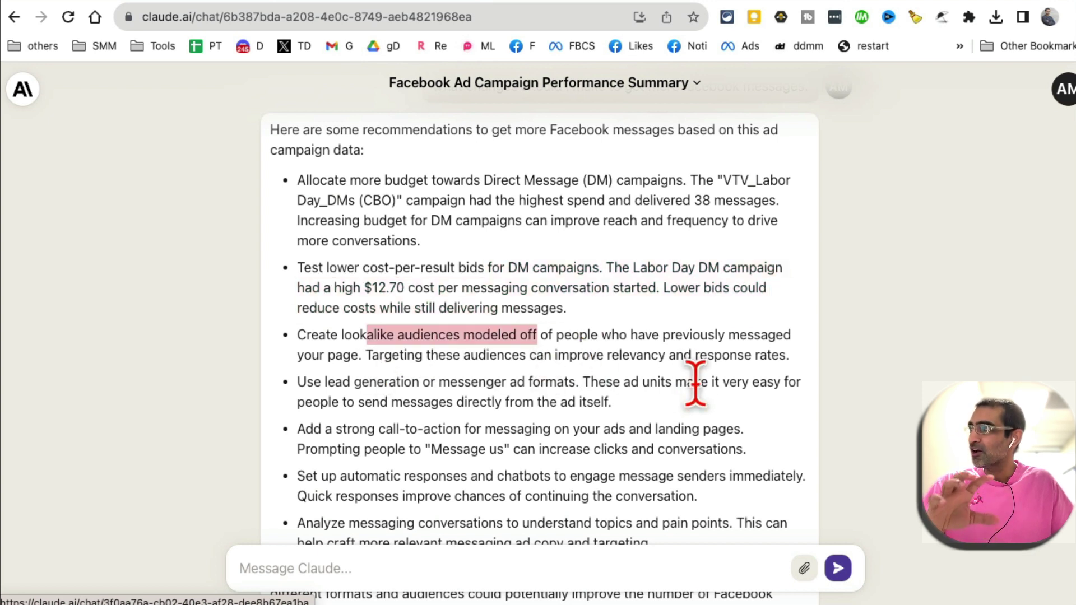
left_click_drag(669, 352, 699, 359)
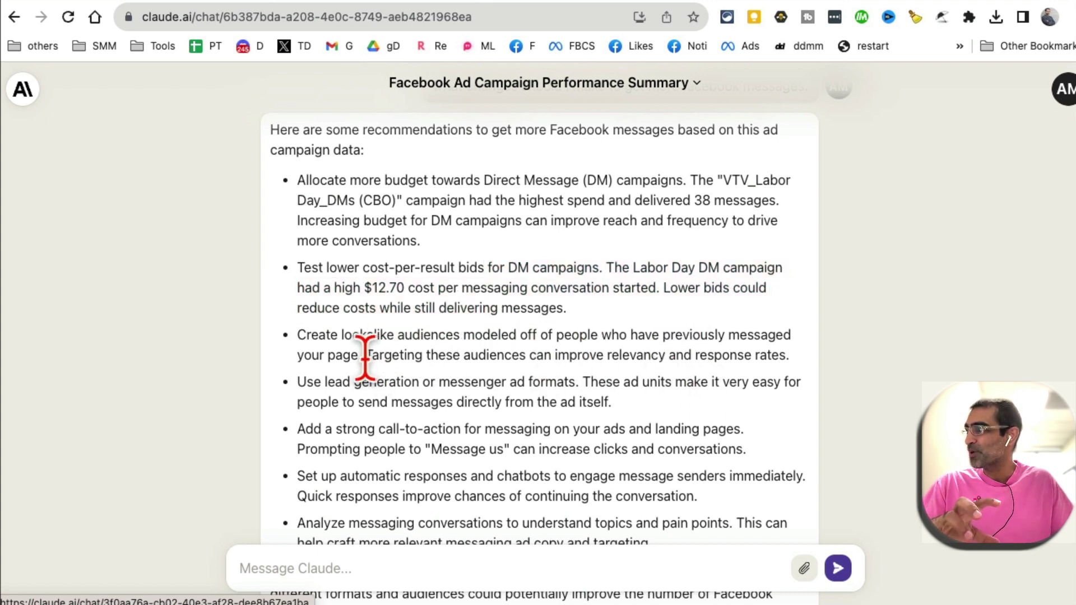
left_click_drag(364, 355, 295, 349)
scroll(524, 355, "down", 3)
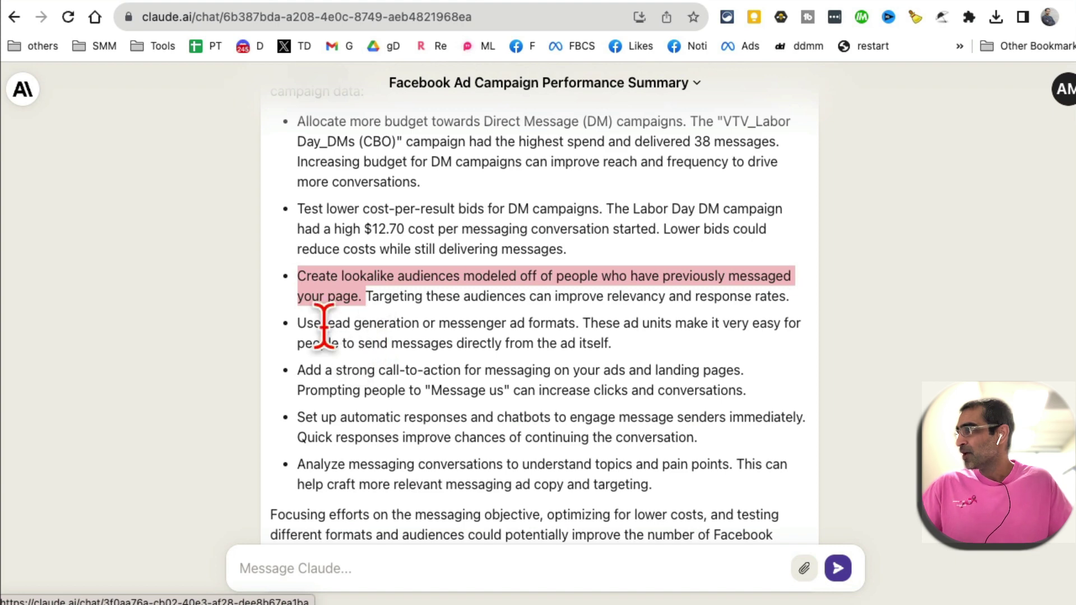
left_click_drag(324, 323, 552, 324)
scroll(428, 413, "down", 1)
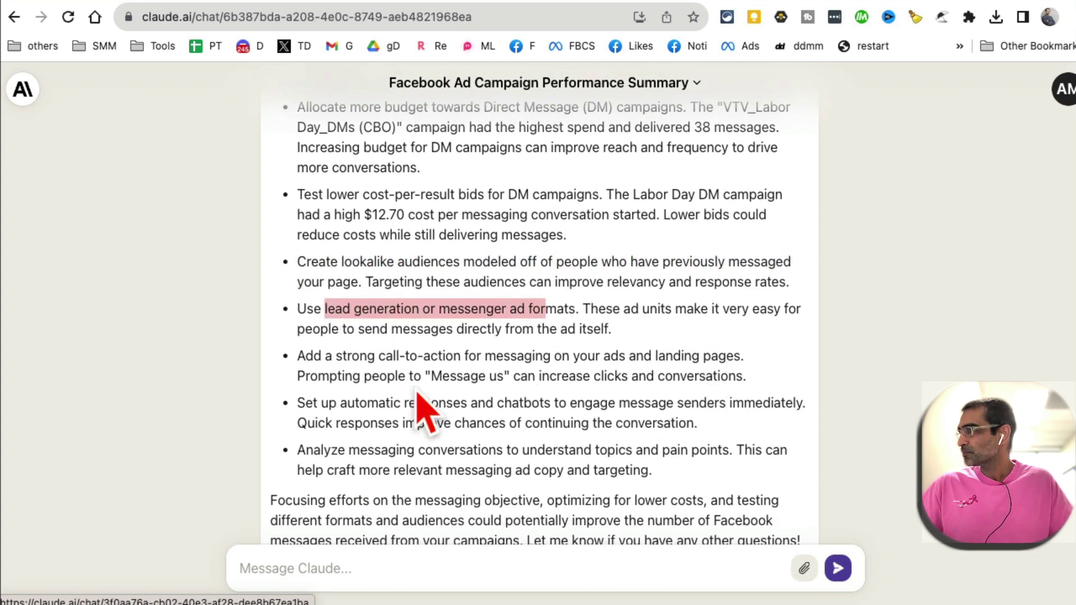
left_click_drag(324, 356, 634, 404)
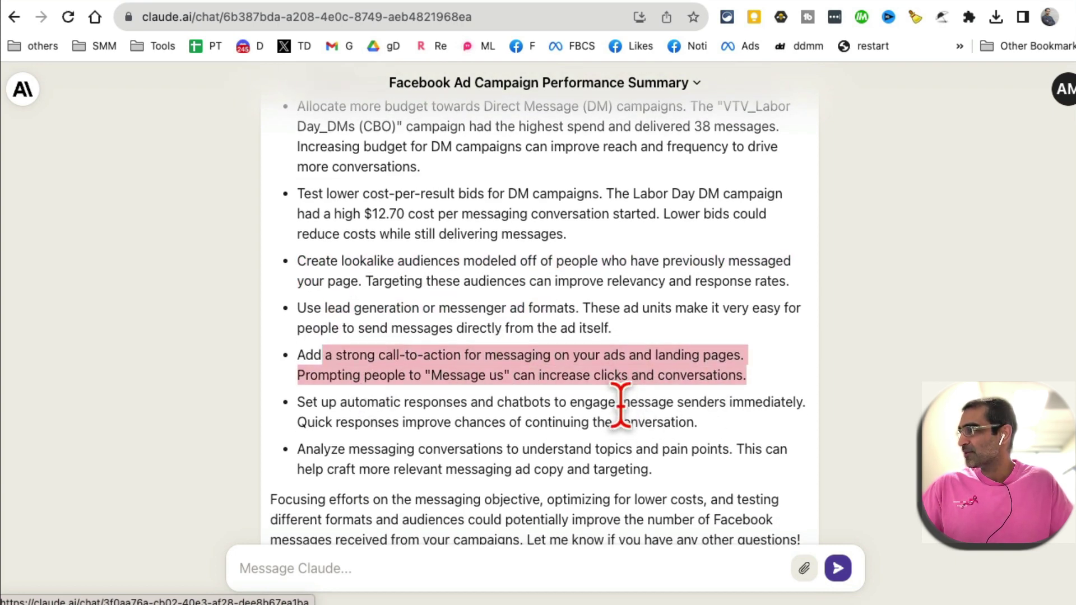
scroll(413, 392, "down", 1)
left_click(321, 376)
left_click_drag(321, 376, 569, 383)
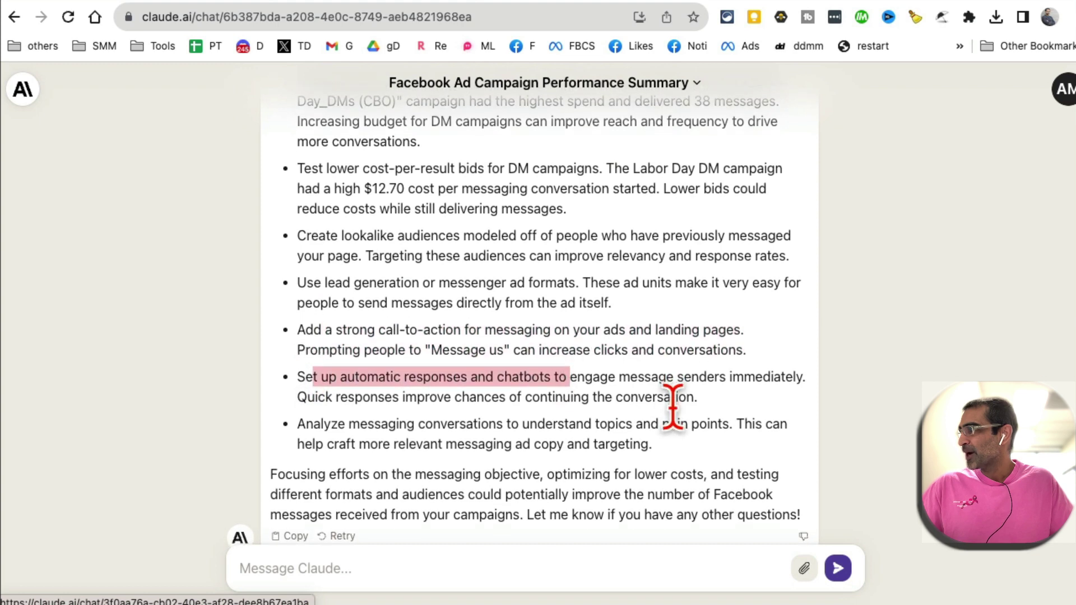
scroll(673, 406, "down", 1)
triple_click(628, 383)
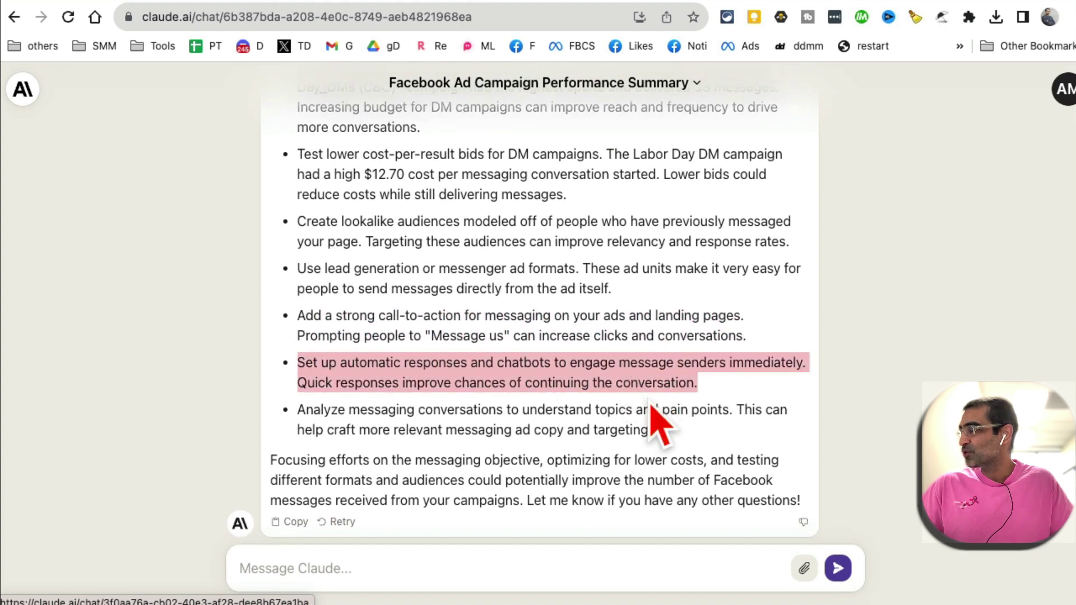
scroll(661, 428, "down", 1)
left_click(365, 409)
triple_click(399, 409)
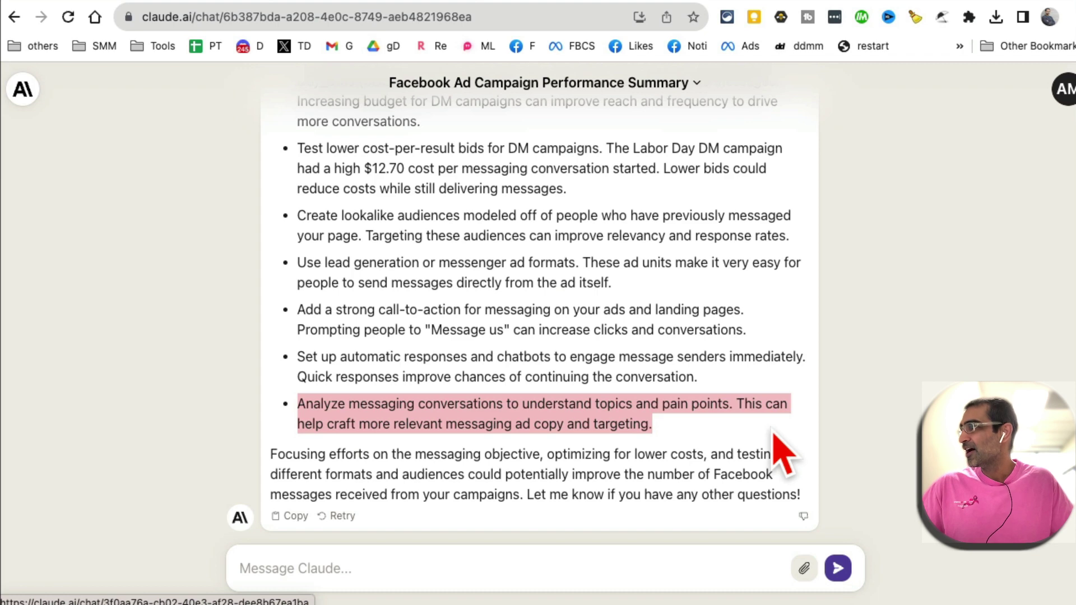
left_click(717, 440)
left_click_drag(270, 455, 677, 456)
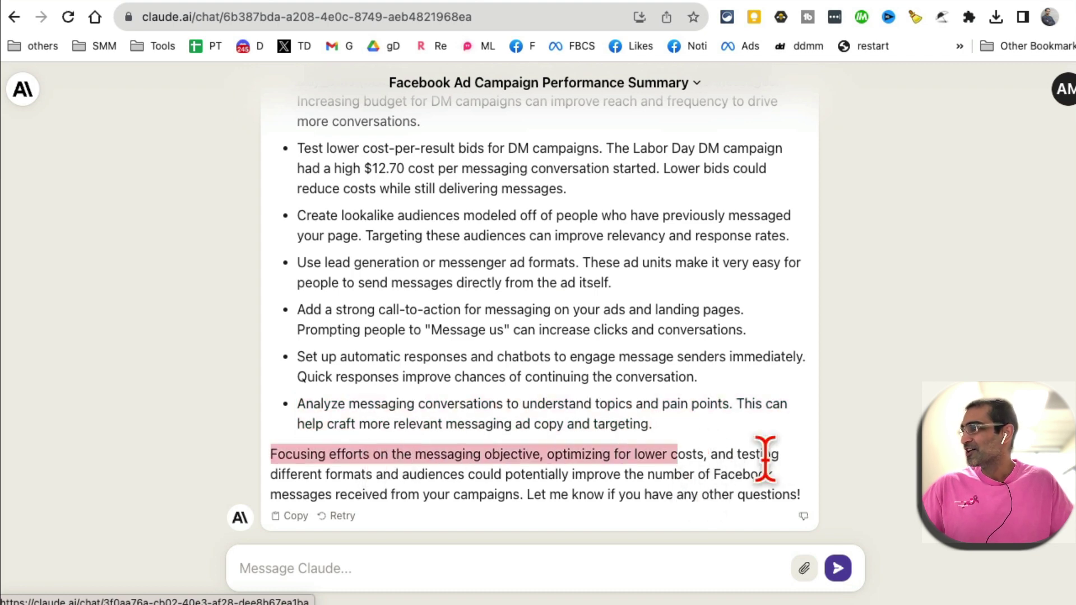
scroll(649, 432, "up", 10)
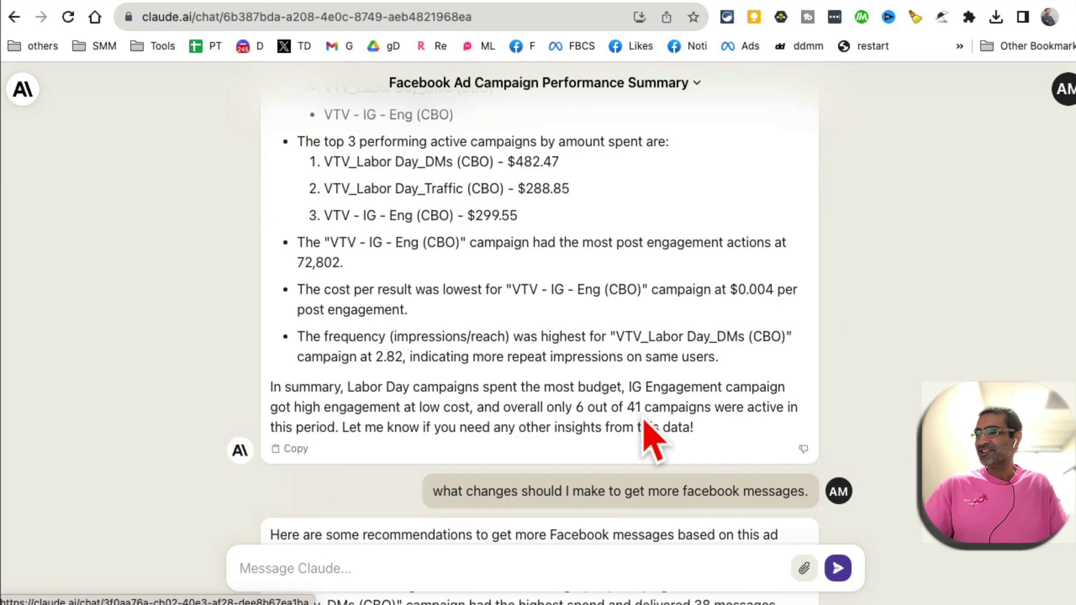
scroll(641, 413, "up", 6)
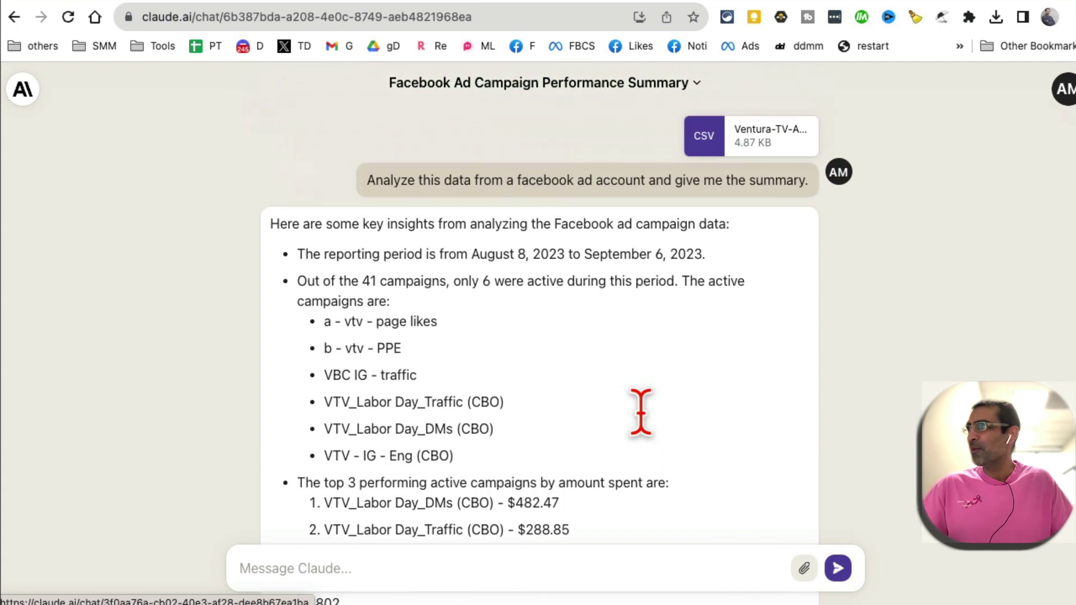
left_click(749, 153)
scroll(354, 348, "down", 2)
left_click_drag(267, 211, 527, 466)
scroll(527, 465, "down", 8)
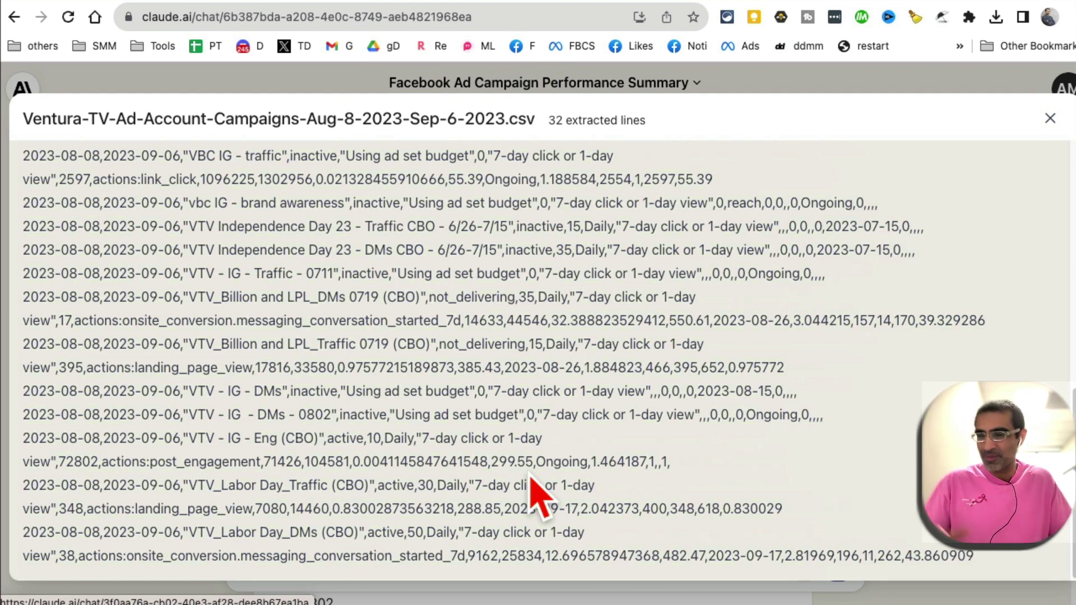
left_click(1050, 118)
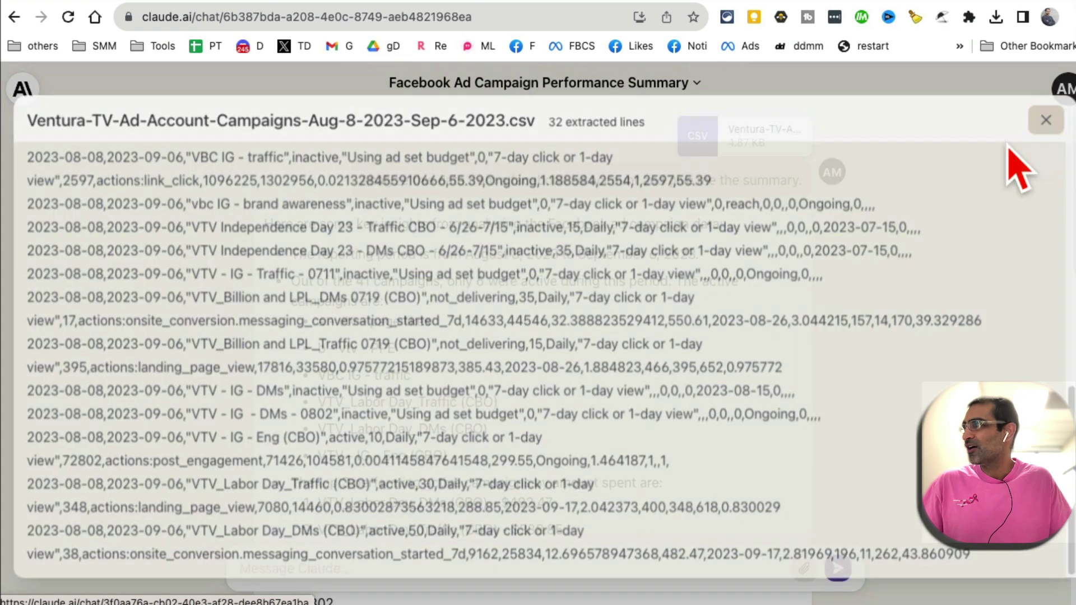
scroll(669, 395, "down", 2)
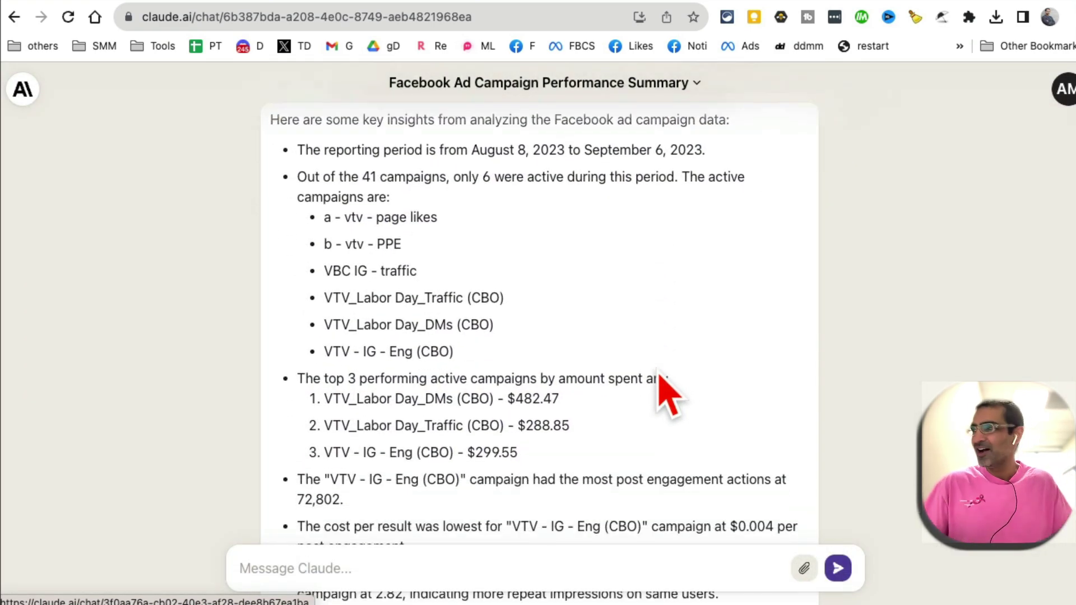
scroll(669, 395, "down", 11)
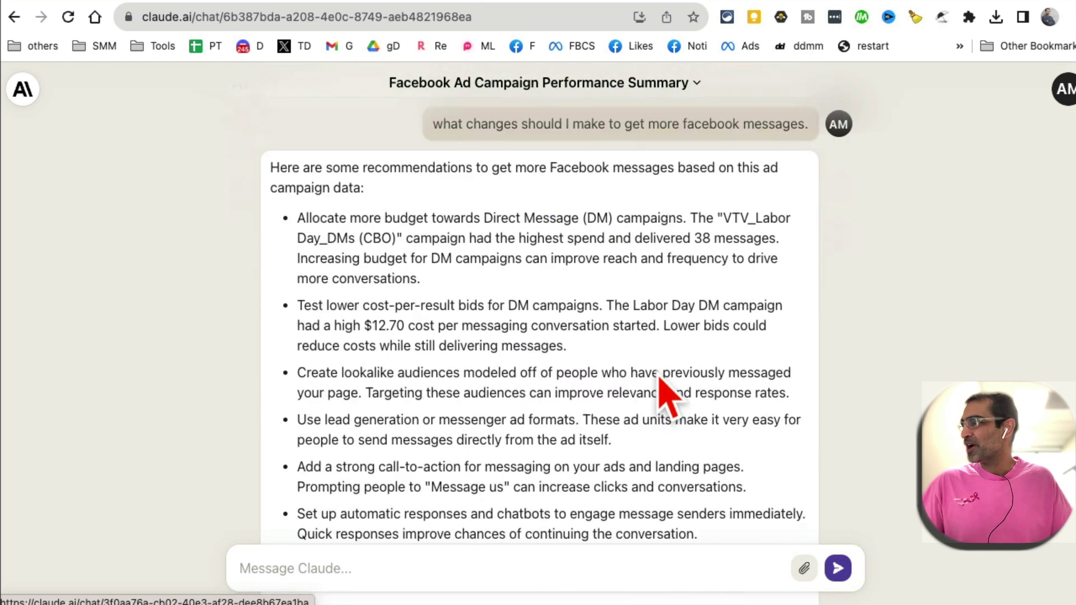
scroll(669, 396, "down", 3)
scroll(669, 395, "up", 15)
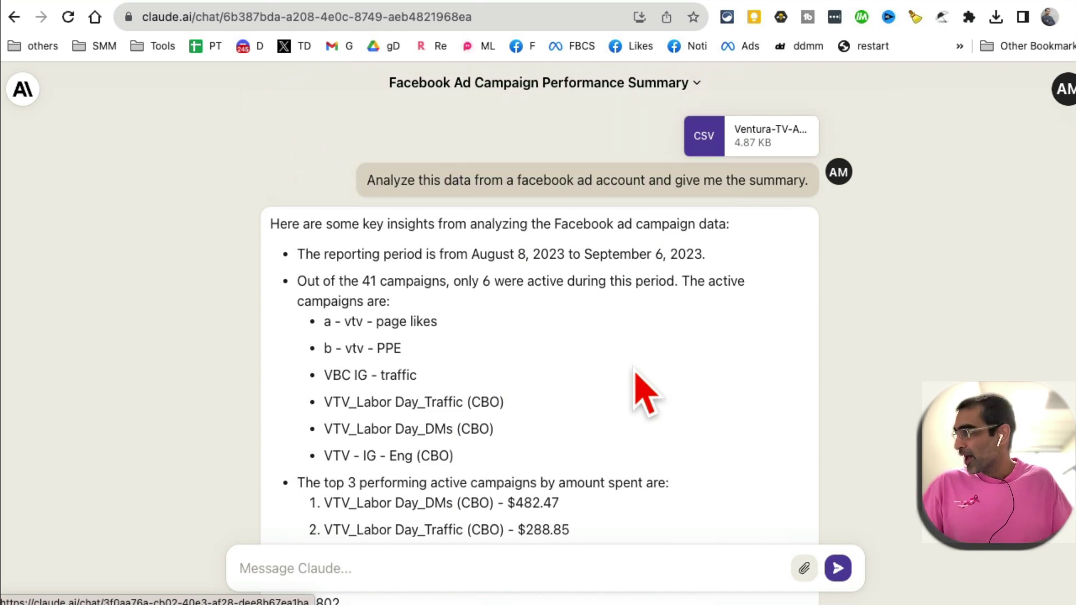
Go back to the Welcome back page using the Claude logo at top left
left_click(23, 90)
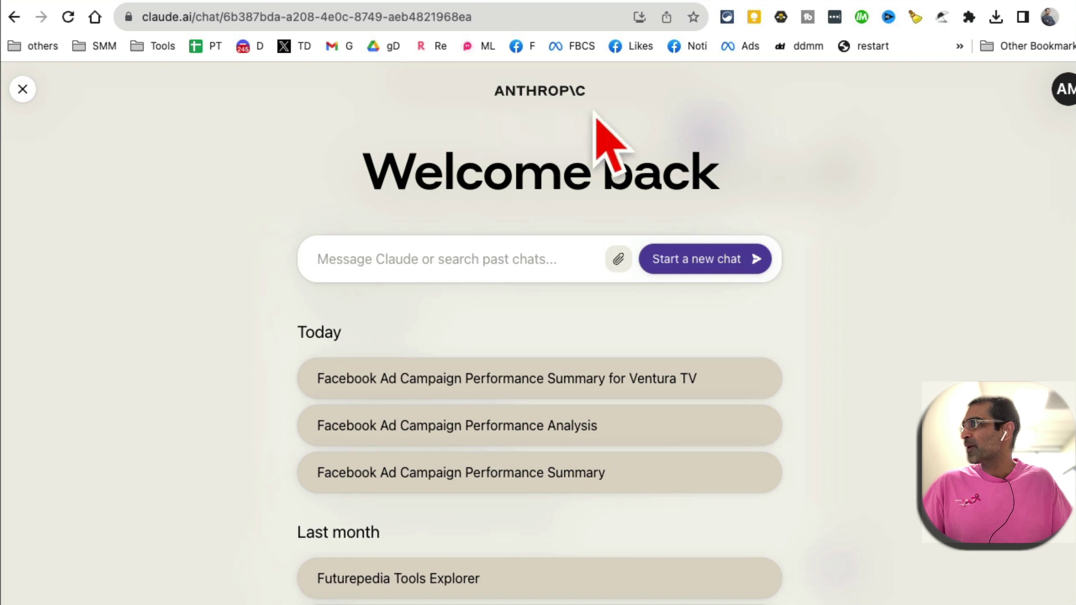